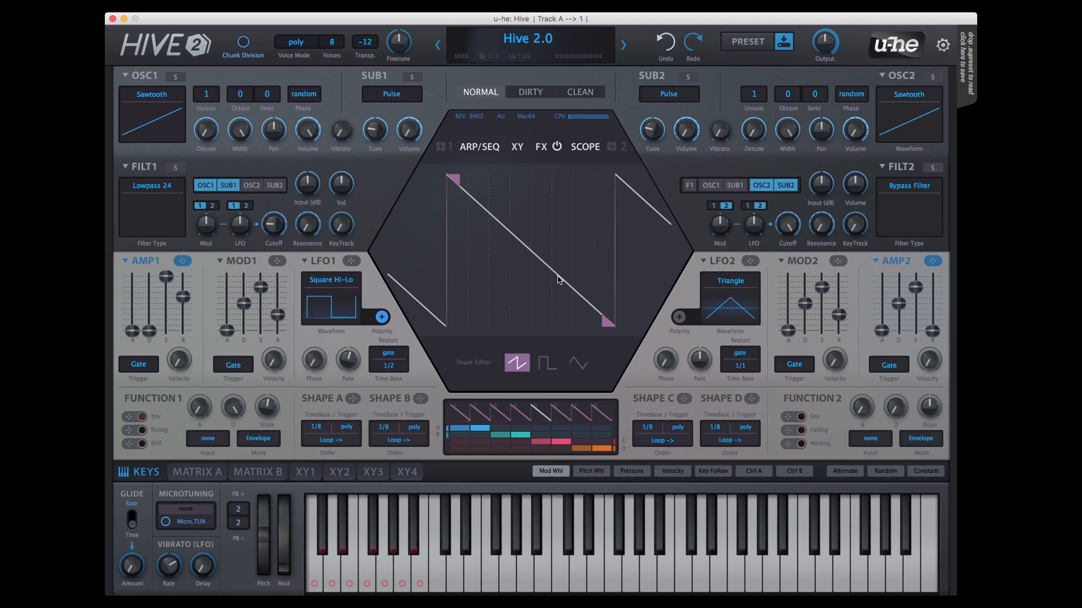
# Step: Try the square and triangle waveforms on the fifth segment in the Shape Sequencer's editor
pyautogui.moveTo(609, 323)
pyautogui.mouseDown()
pyautogui.moveTo(599, 270)
pyautogui.moveTo(604, 338)
pyautogui.mouseUp()
pyautogui.click(546, 364)
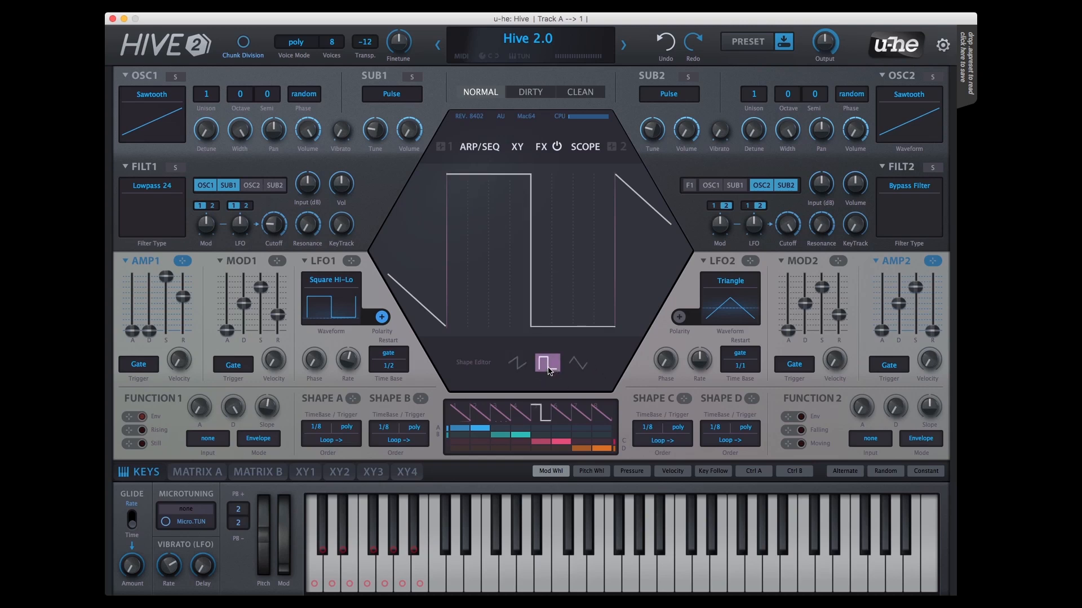
pyautogui.click(579, 365)
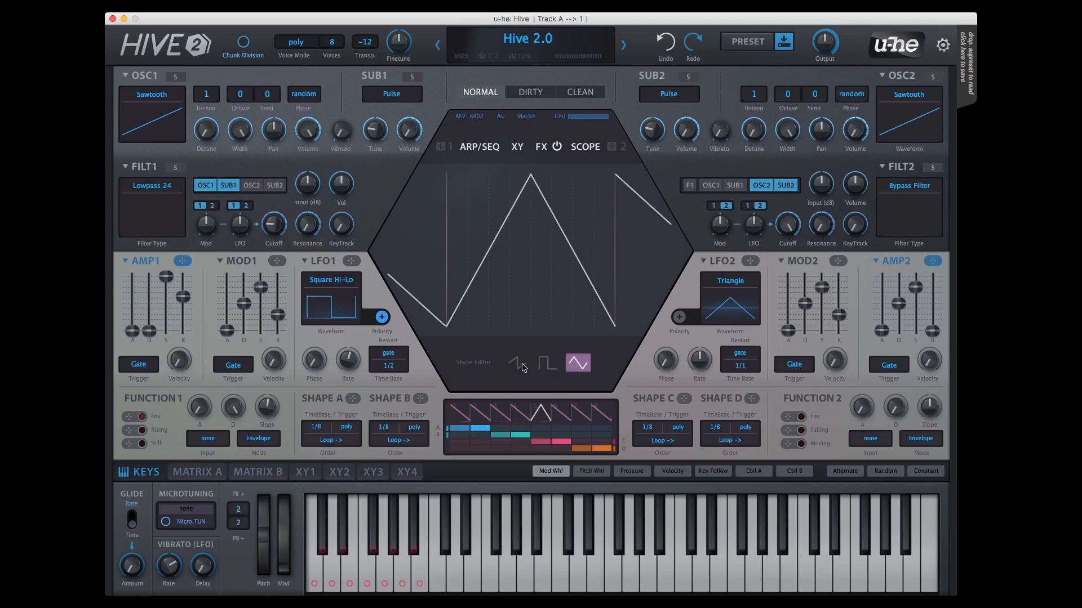
# Step: Try bending the fifth segment's triangle and square curves, then straighten the curve and return the segment to a sawtooth
pyautogui.moveTo(532, 261)
pyautogui.mouseDown()
pyautogui.moveTo(546, 355)
pyautogui.moveTo(539, 206)
pyautogui.moveTo(546, 289)
pyautogui.moveTo(560, 230)
pyautogui.moveTo(560, 266)
pyautogui.moveTo(535, 372)
pyautogui.moveTo(554, 94)
pyautogui.moveTo(541, 269)
pyautogui.mouseUp()
pyautogui.click(523, 364)
pyautogui.click(546, 363)
pyautogui.click(547, 359)
pyautogui.moveTo(540, 250); pyautogui.dragTo(548, 293)
pyautogui.click(579, 361)
pyautogui.doubleClick(547, 291)
pyautogui.click(520, 366)
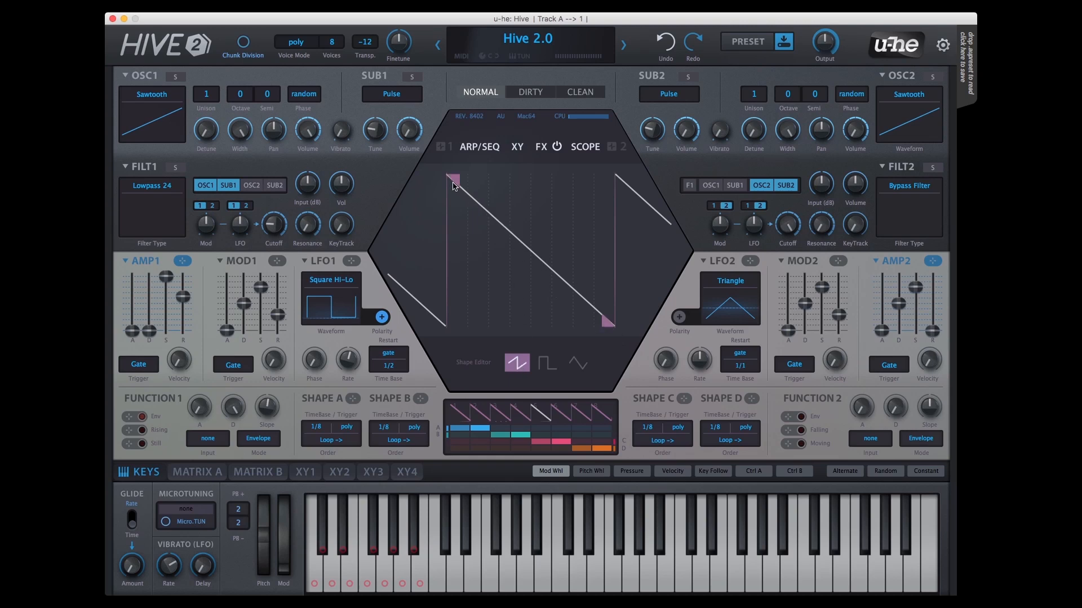
# Step: Flip the fifth segment into a rising ramp with its start and end handles, then restore the full falling ramp
pyautogui.moveTo(455, 181); pyautogui.dragTo(451, 325)
pyautogui.moveTo(603, 327); pyautogui.dragTo(577, 144)
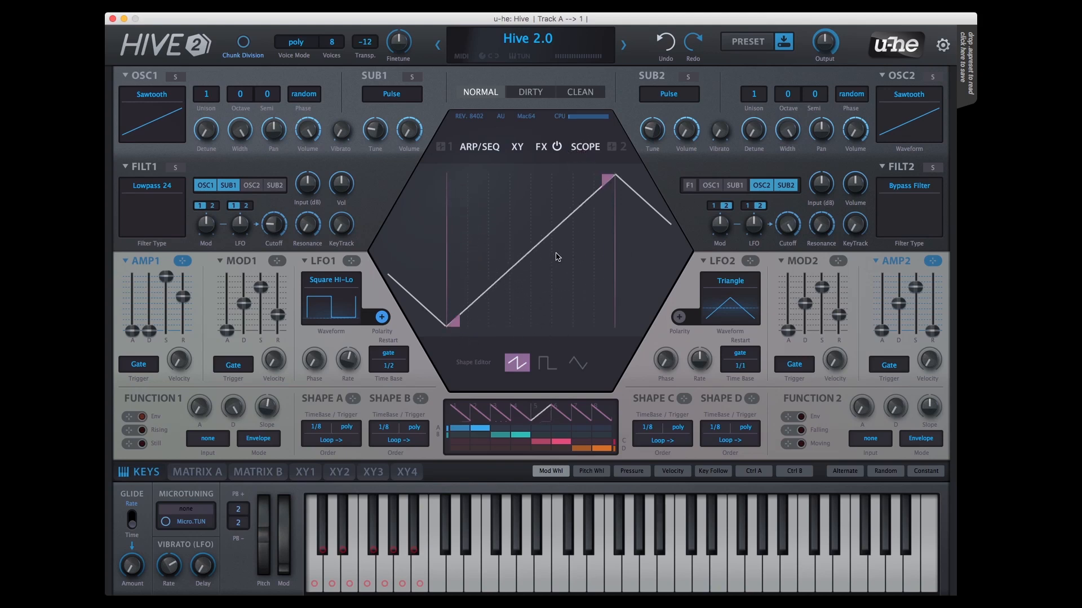
pyautogui.moveTo(456, 325); pyautogui.dragTo(448, 172)
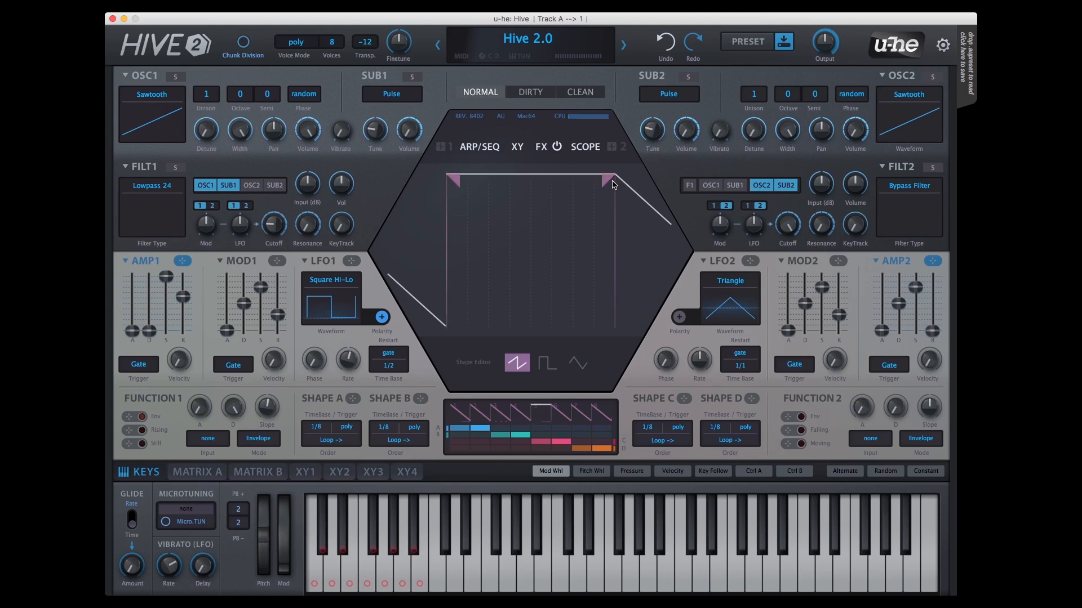
pyautogui.moveTo(604, 180); pyautogui.dragTo(596, 327)
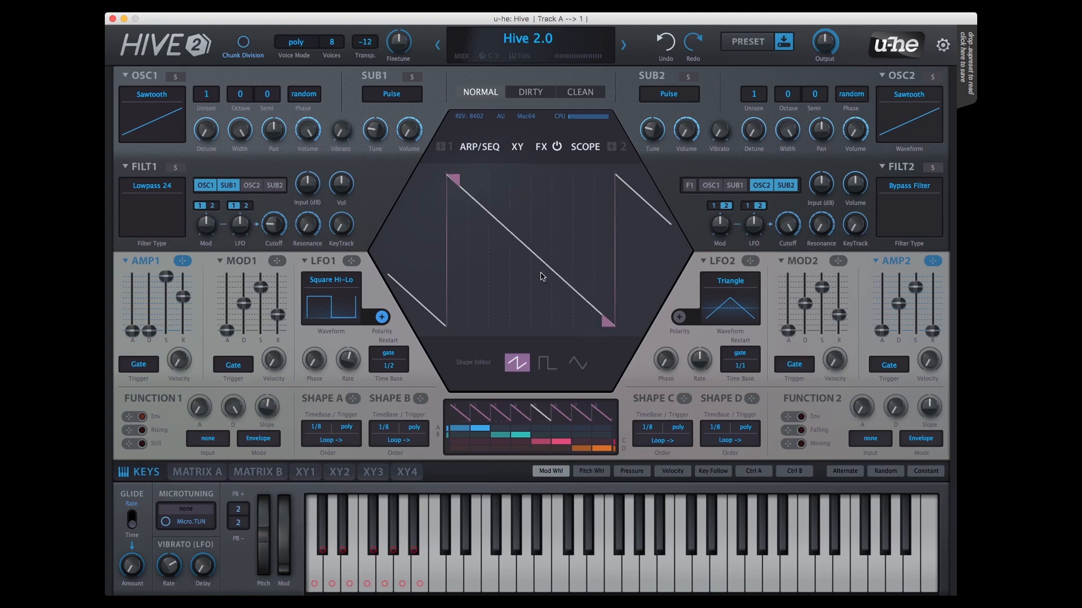
# Step: Try different repeat amounts for the fifth segment's sawtooth, then return it to a single falling ramp
pyautogui.moveTo(527, 285); pyautogui.dragTo(527, 284)
pyautogui.scroll(4, 527, 288)
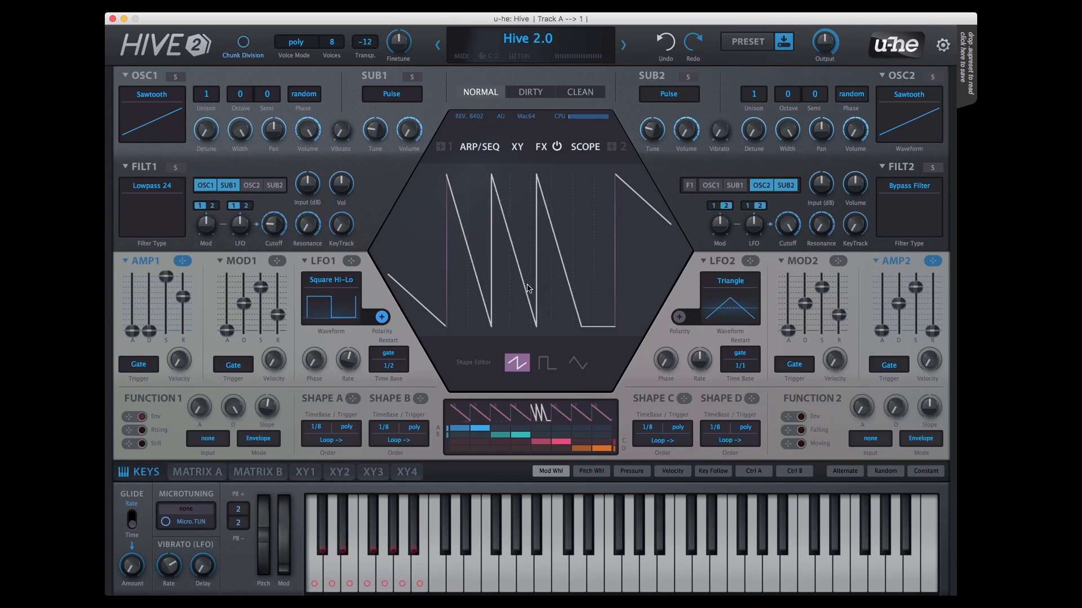
pyautogui.scroll(-2, 529, 289)
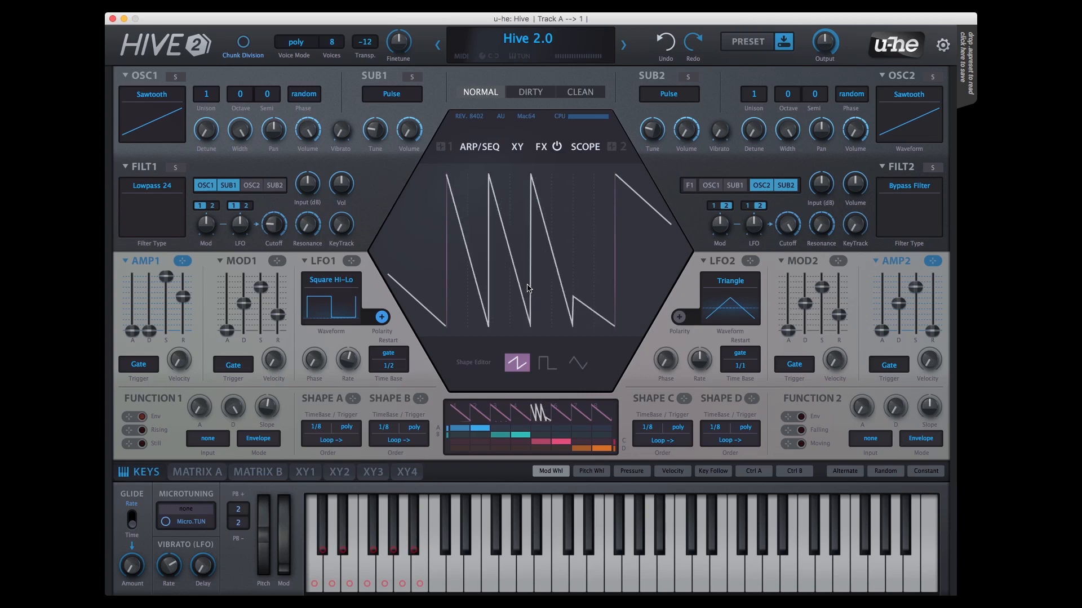
pyautogui.scroll(-4, 528, 289)
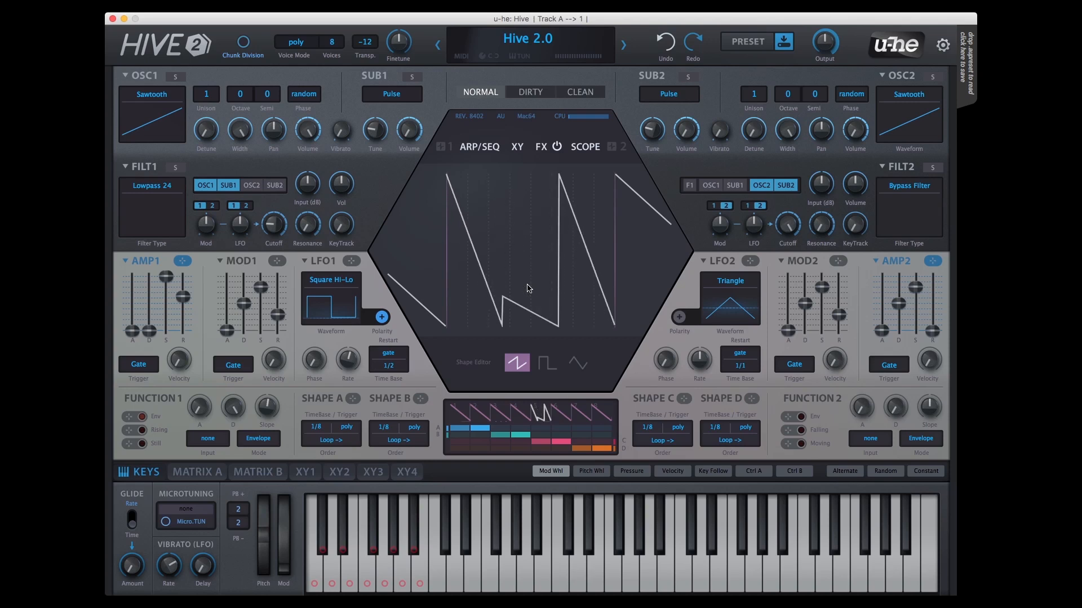
pyautogui.scroll(-3, 528, 288)
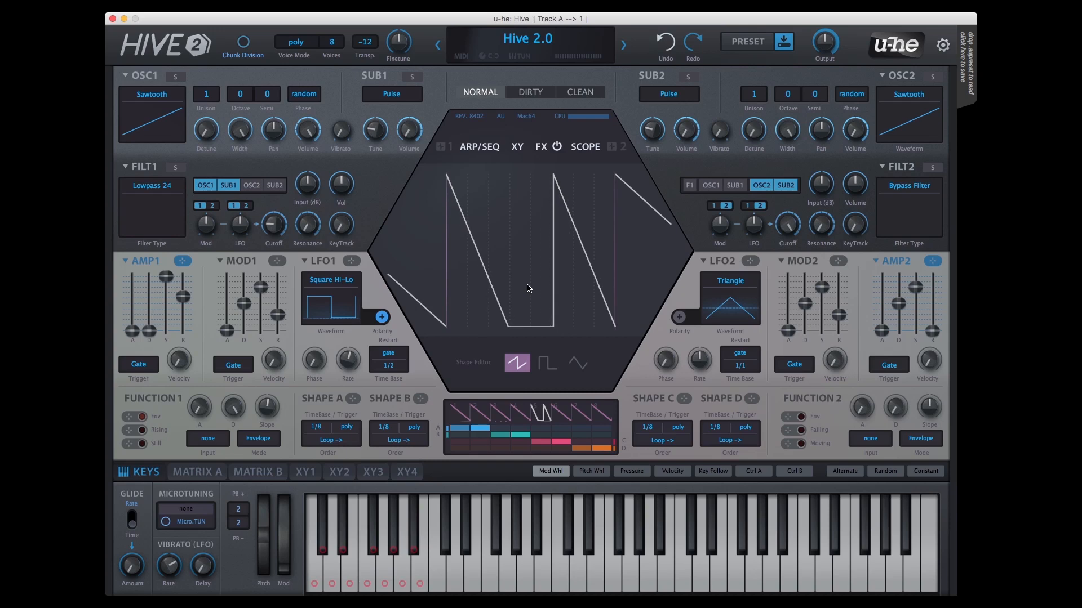
pyautogui.scroll(2, 529, 289)
pyautogui.scroll(2, 528, 288)
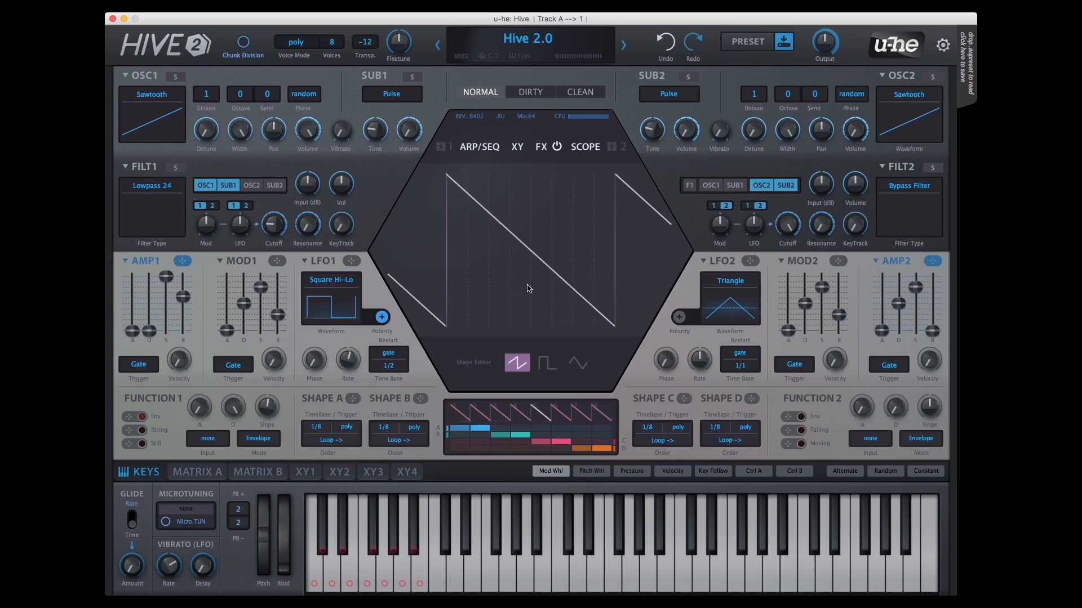
# Step: Bend the fifth segment's sawtooth into a rounded convex curve and repeat it three times, with a lower middle cycle
pyautogui.moveTo(528, 285); pyautogui.dragTo(529, 204)
pyautogui.scroll(-2, 535, 250)
pyautogui.scroll(-2, 535, 251)
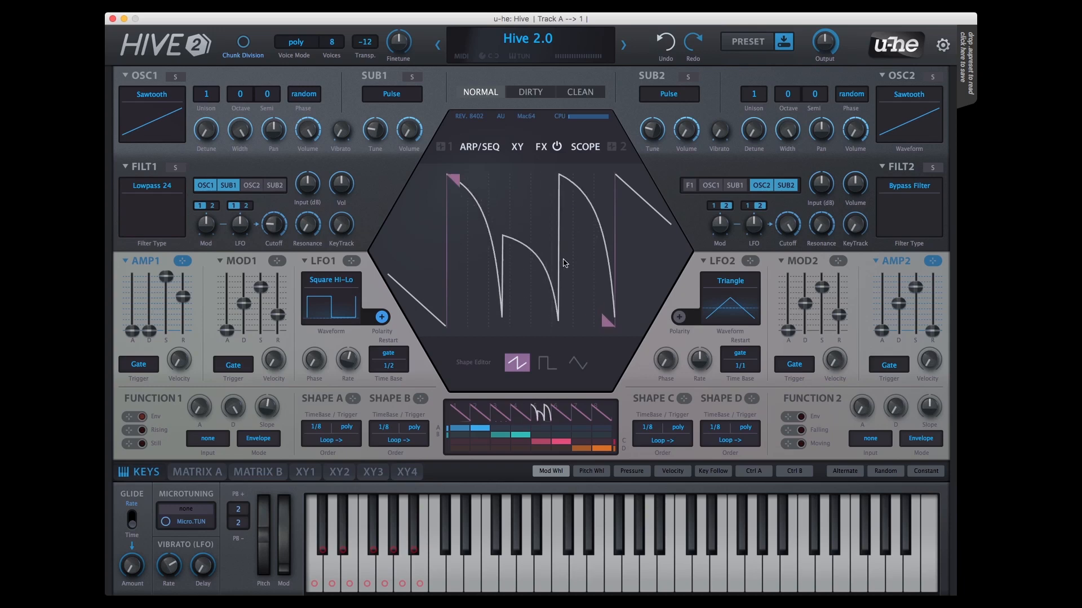
pyautogui.moveTo(563, 258); pyautogui.dragTo(576, 237)
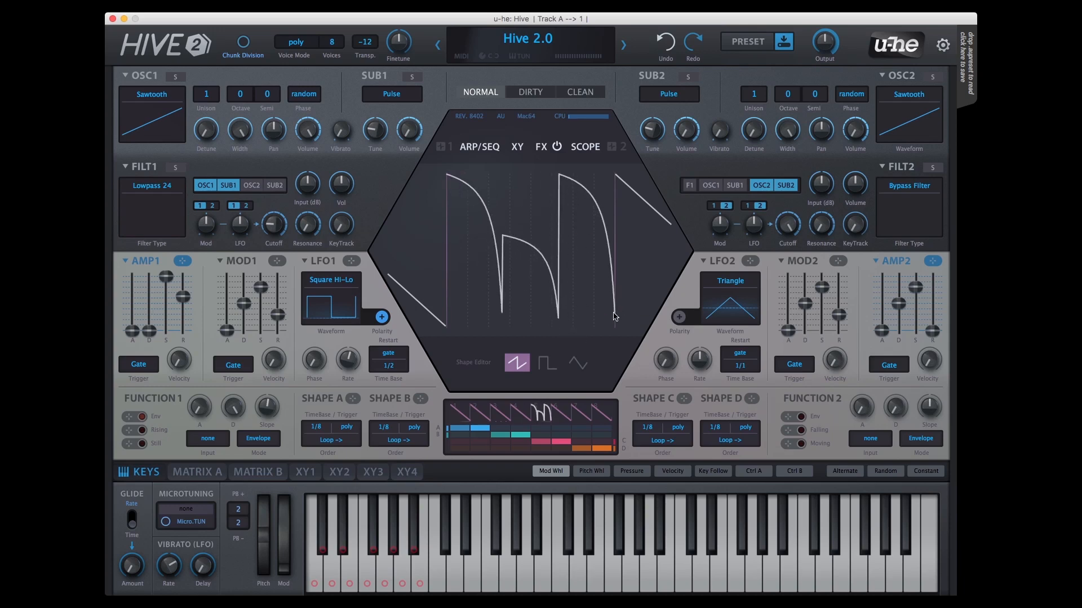
# Step: Set the fifth segment's end to about two-thirds height and its start to about one-sixth, and try it as a square
pyautogui.moveTo(610, 323); pyautogui.dragTo(601, 219)
pyautogui.moveTo(453, 178); pyautogui.dragTo(480, 303)
pyautogui.scroll(4, 536, 284)
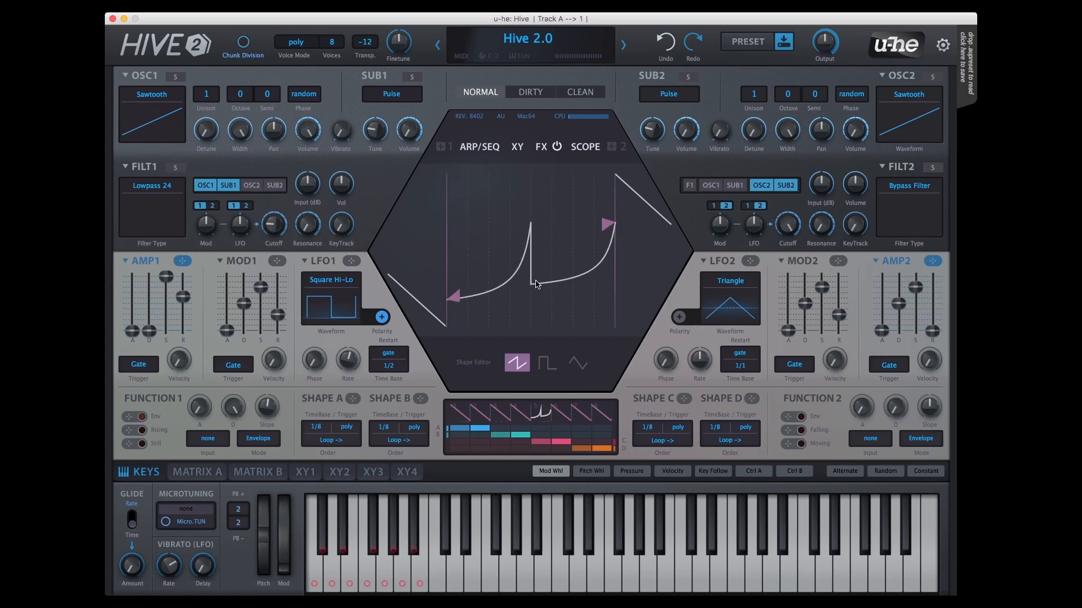
pyautogui.click(549, 360)
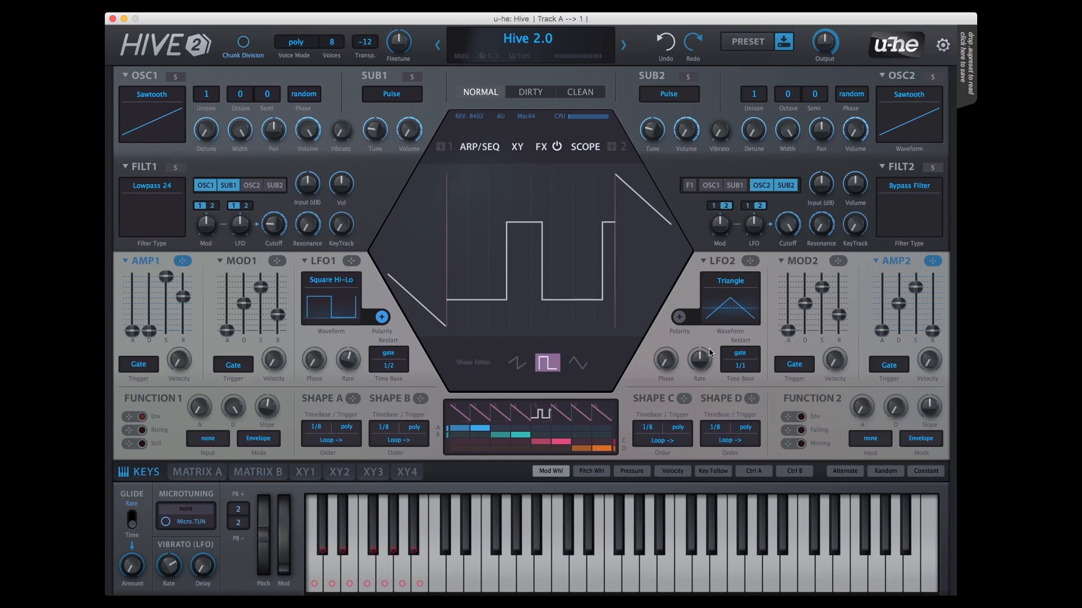
# Step: Step through the neighbouring segments in the editor and overview, then return to the fifth segment
pyautogui.click(638, 268)
pyautogui.click(638, 269)
pyautogui.click(415, 264)
pyautogui.click(416, 263)
pyautogui.click(417, 264)
pyautogui.click(417, 260)
pyautogui.click(418, 260)
pyautogui.click(503, 417)
pyautogui.click(579, 416)
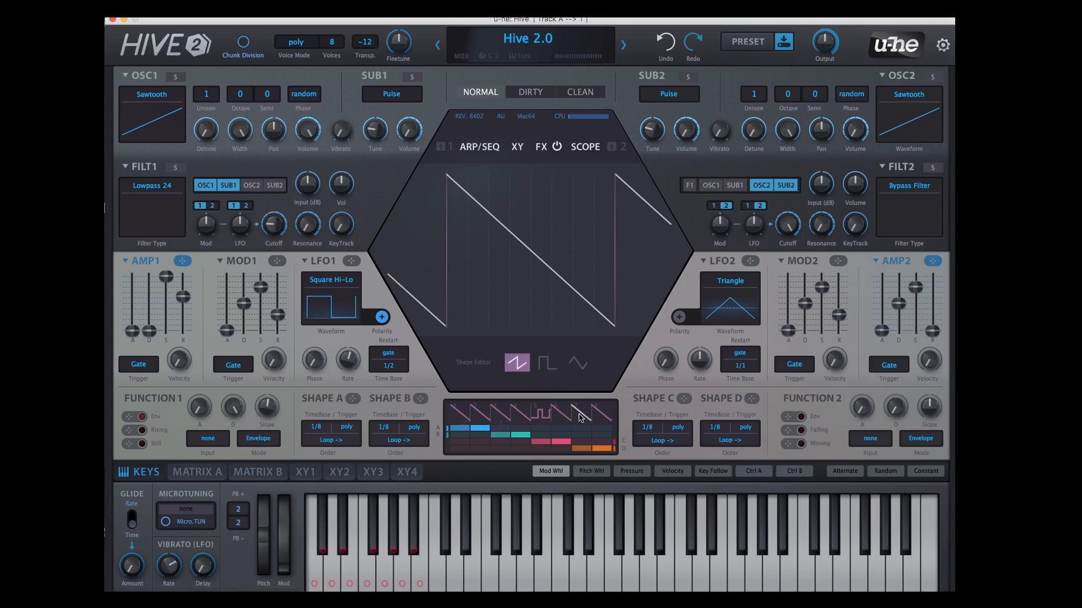
pyautogui.click(541, 415)
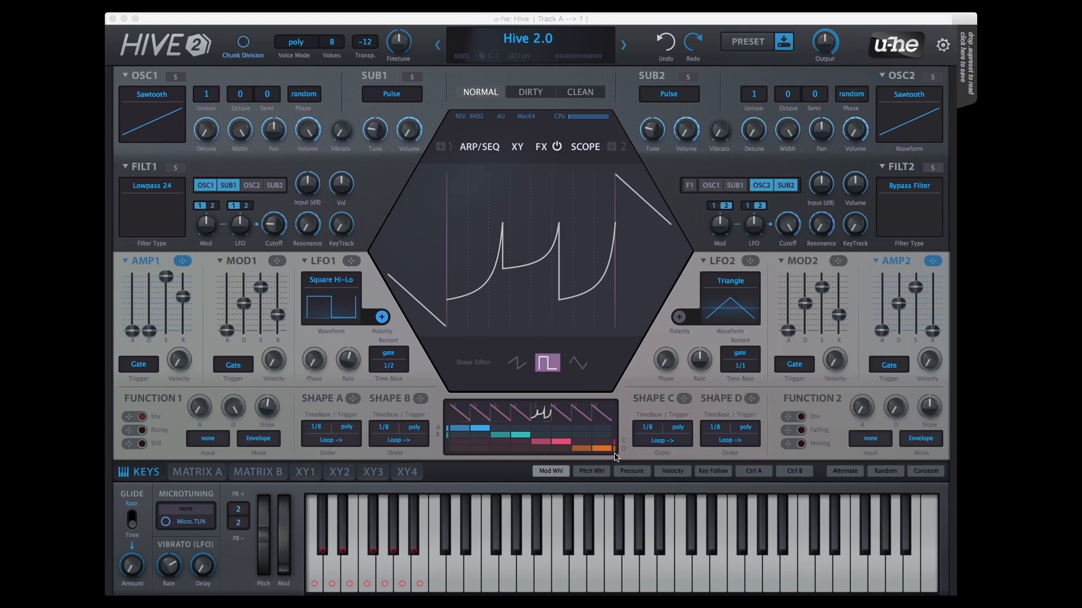
# Step: Reassign the sequencer lanes so Shape B plays segments 2 to 7, Shape C segments 3 to 6 and Shape D only segment 8
pyautogui.moveTo(476, 432); pyautogui.dragTo(512, 433)
pyautogui.click(474, 436)
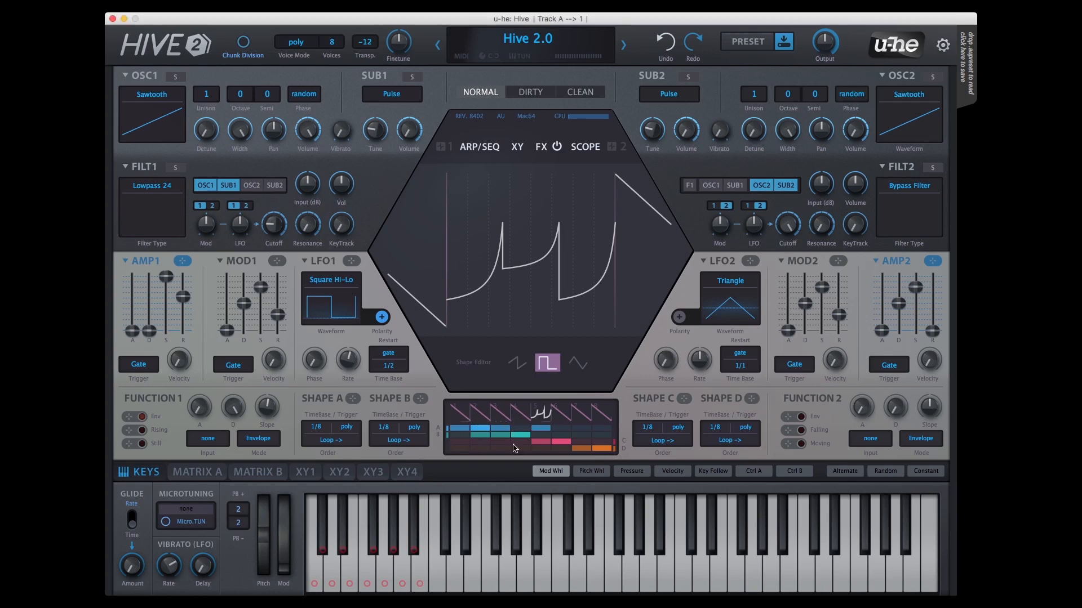
pyautogui.moveTo(527, 445); pyautogui.dragTo(502, 445)
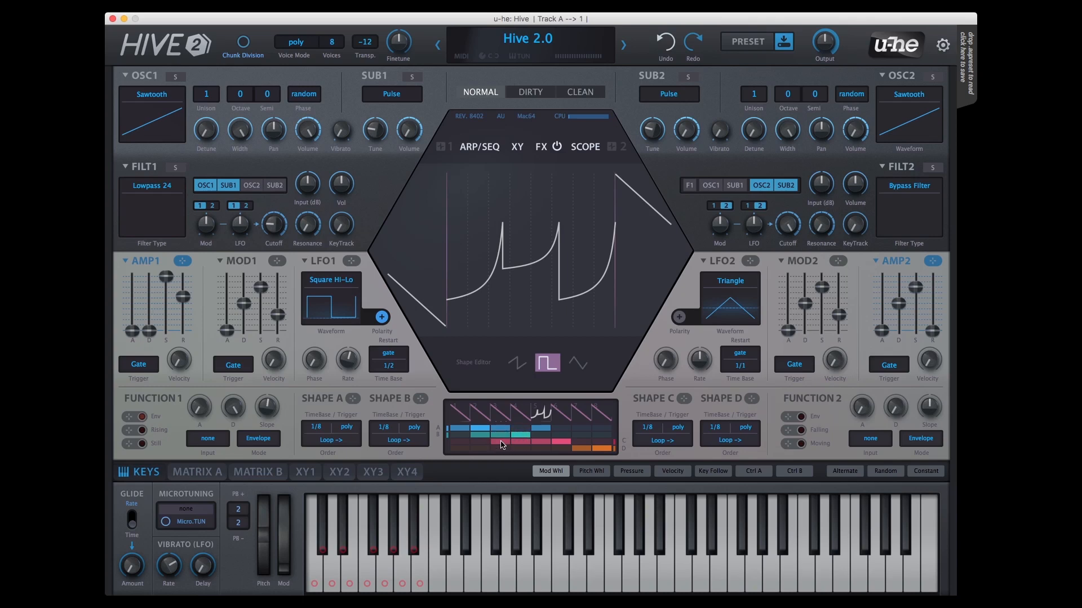
pyautogui.click(583, 437)
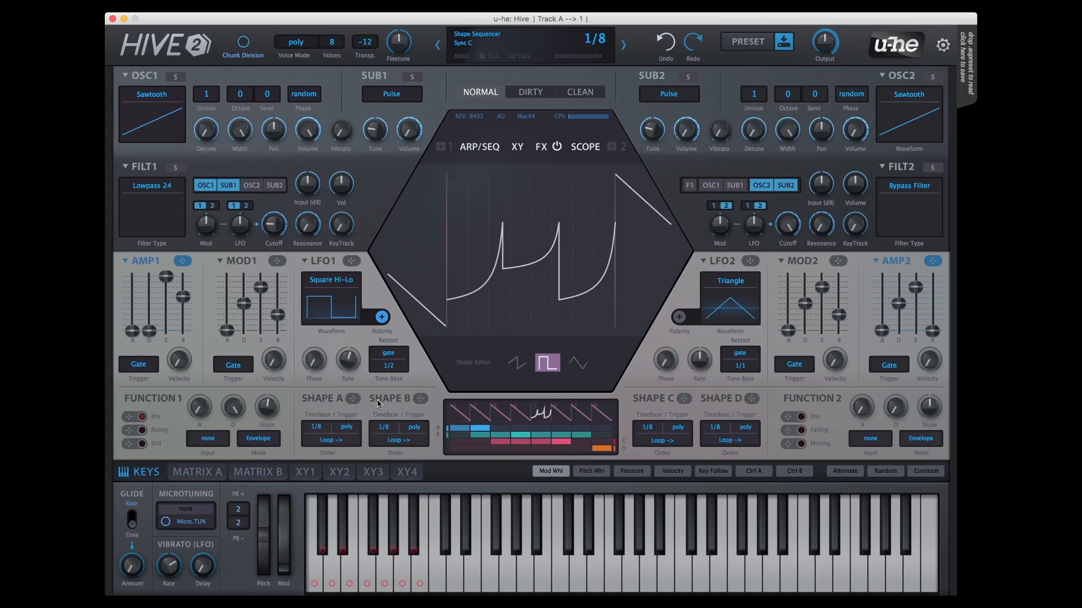
# Step: View the available time base and order options for Shape A without changing them
pyautogui.click(320, 428)
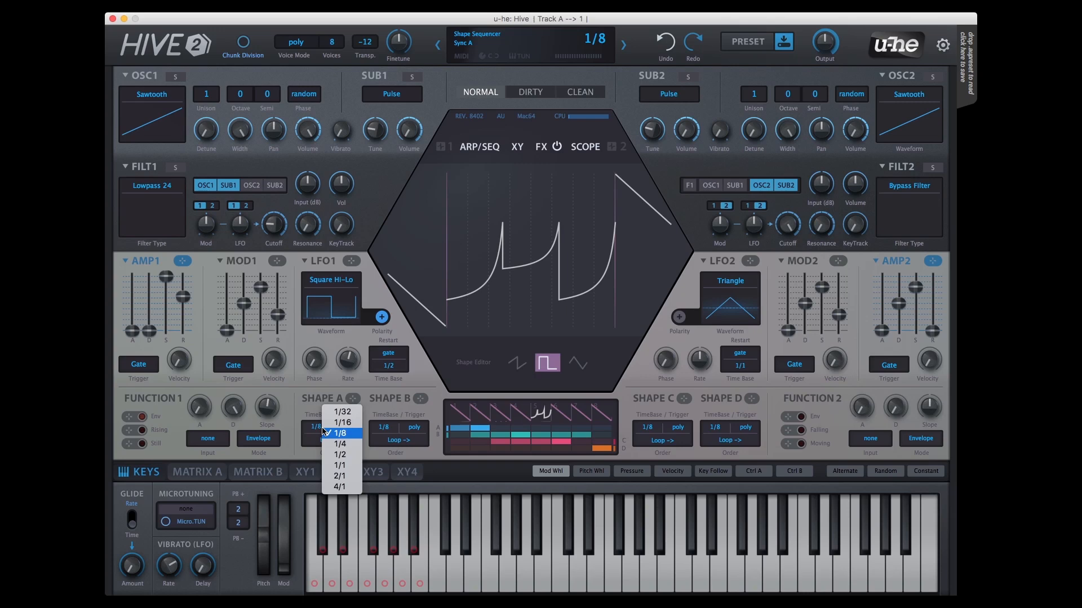
pyautogui.click(431, 443)
pyautogui.click(341, 441)
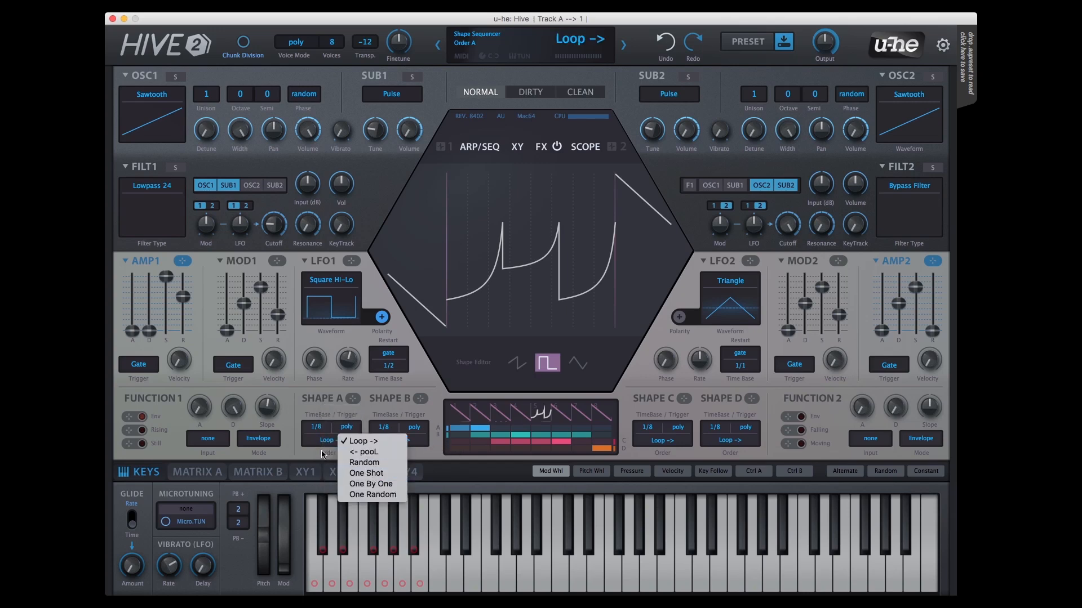
pyautogui.click(323, 454)
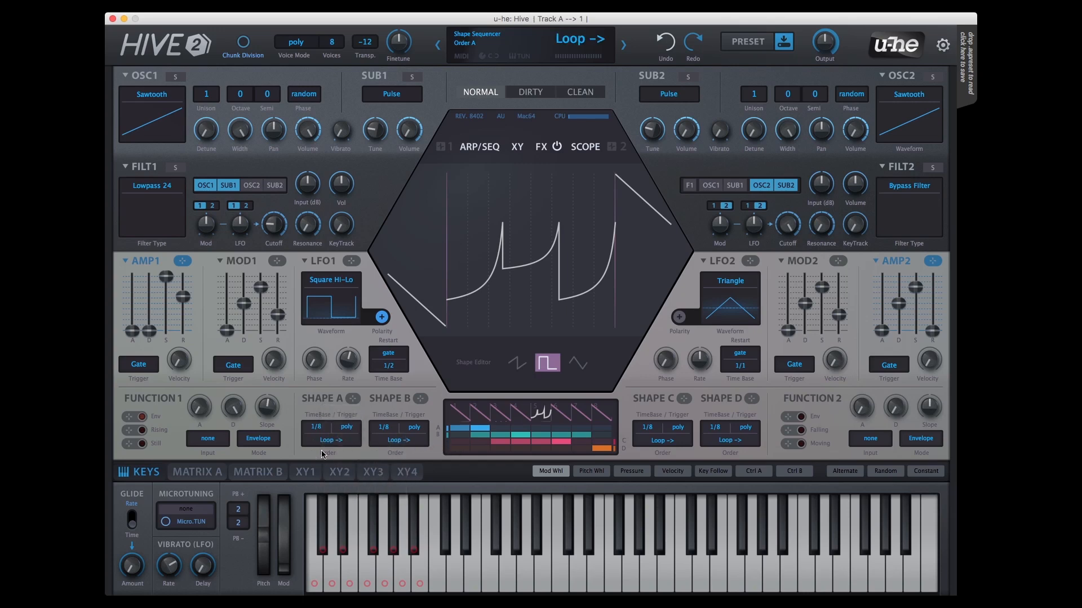
# Step: Reshape the first, second, fourth and fifth segments with contrasting curves and waveforms
pyautogui.click(460, 416)
pyautogui.click(480, 414)
pyautogui.click(521, 414)
pyautogui.click(547, 363)
pyautogui.click(542, 414)
pyautogui.click(517, 362)
# Step: Adjust the start and end levels of the sixth and seventh segments to form low falling curves
pyautogui.click(561, 414)
pyautogui.moveTo(451, 224); pyautogui.dragTo(455, 261)
pyautogui.moveTo(614, 326); pyautogui.dragTo(614, 302)
pyautogui.click(580, 414)
pyautogui.moveTo(447, 175); pyautogui.dragTo(446, 302)
# Step: Make the eighth segment a square that stays low for about three quarters of its length and high for the rest
pyautogui.click(602, 414)
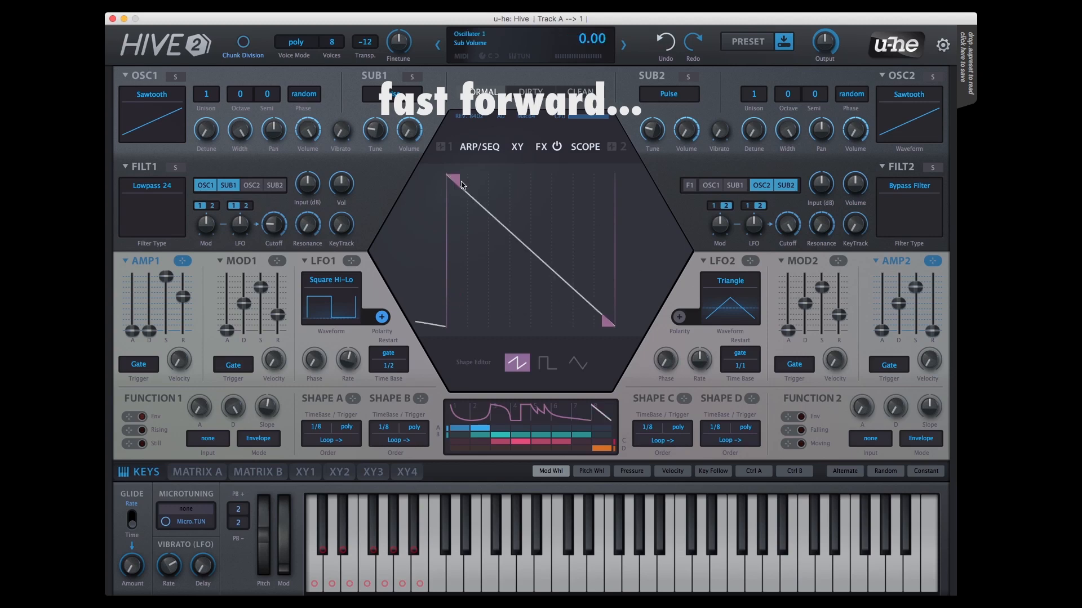
pyautogui.click(547, 362)
pyautogui.moveTo(531, 326); pyautogui.dragTo(568, 336)
# Step: Assign all eight segments to Shape A with the other lanes empty, and set Shape A's order to <- pooL
pyautogui.click(501, 435)
pyautogui.click(521, 441)
pyautogui.moveTo(603, 428); pyautogui.dragTo(463, 433)
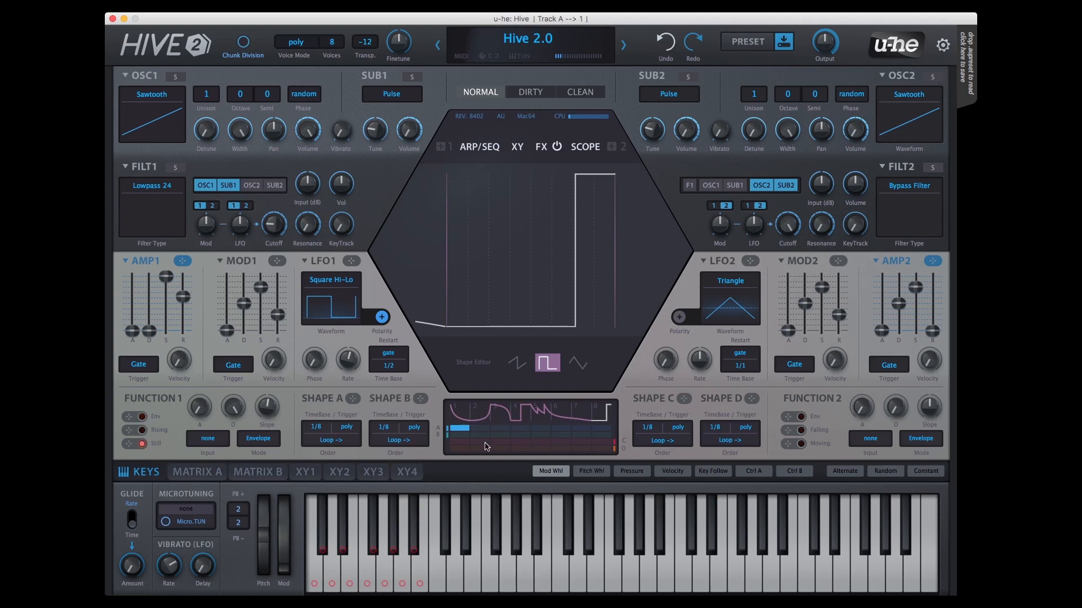
pyautogui.moveTo(490, 428); pyautogui.dragTo(600, 431)
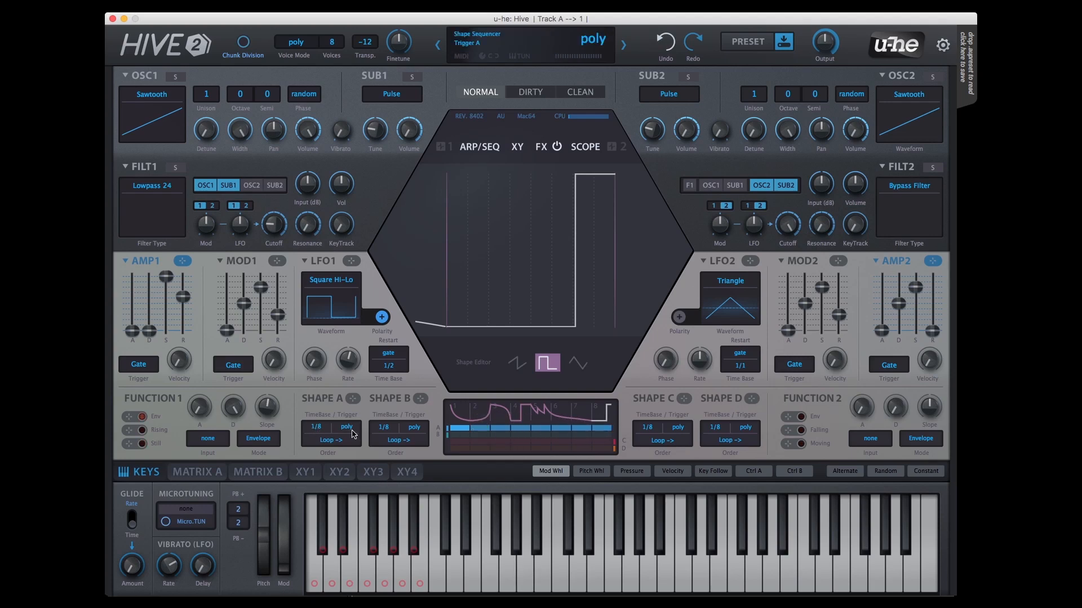
pyautogui.click(339, 442)
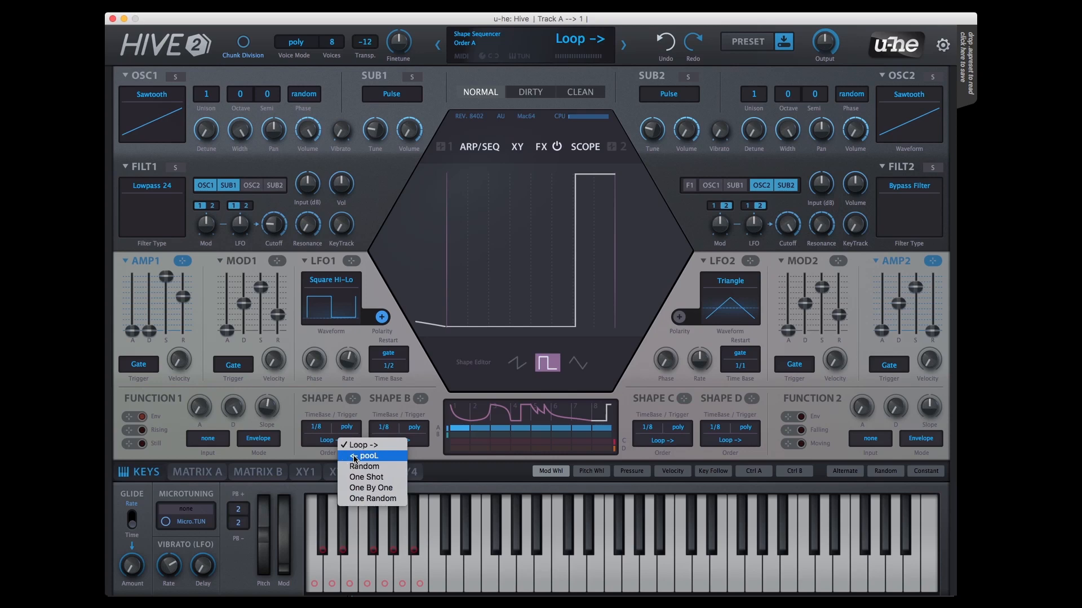
pyautogui.click(354, 456)
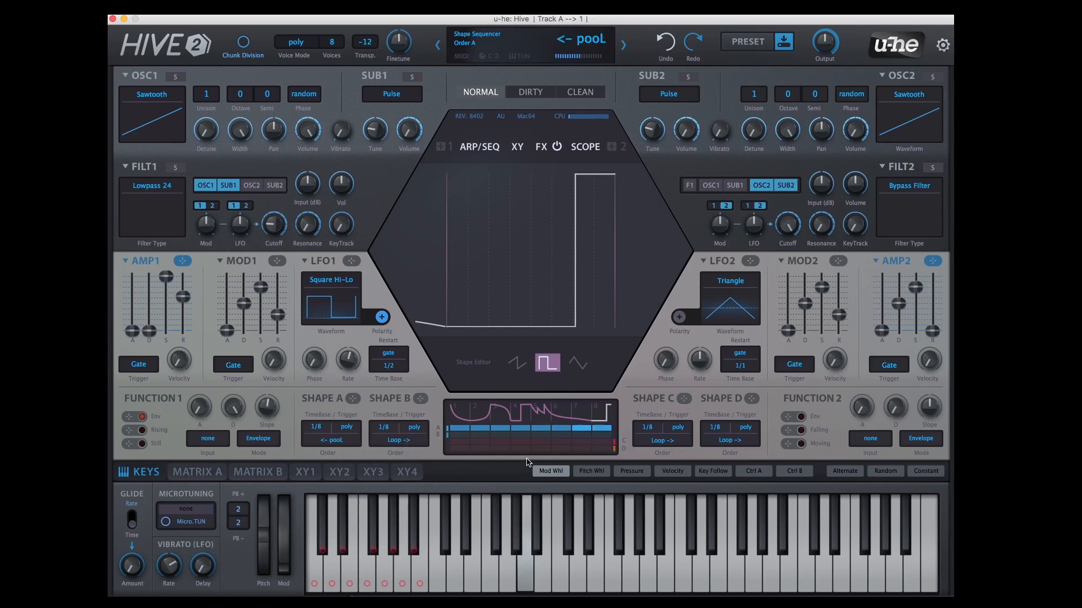
# Step: Show Shape Sequencer A in the oscilloscope and set Shape A's order to Random
pyautogui.click(585, 148)
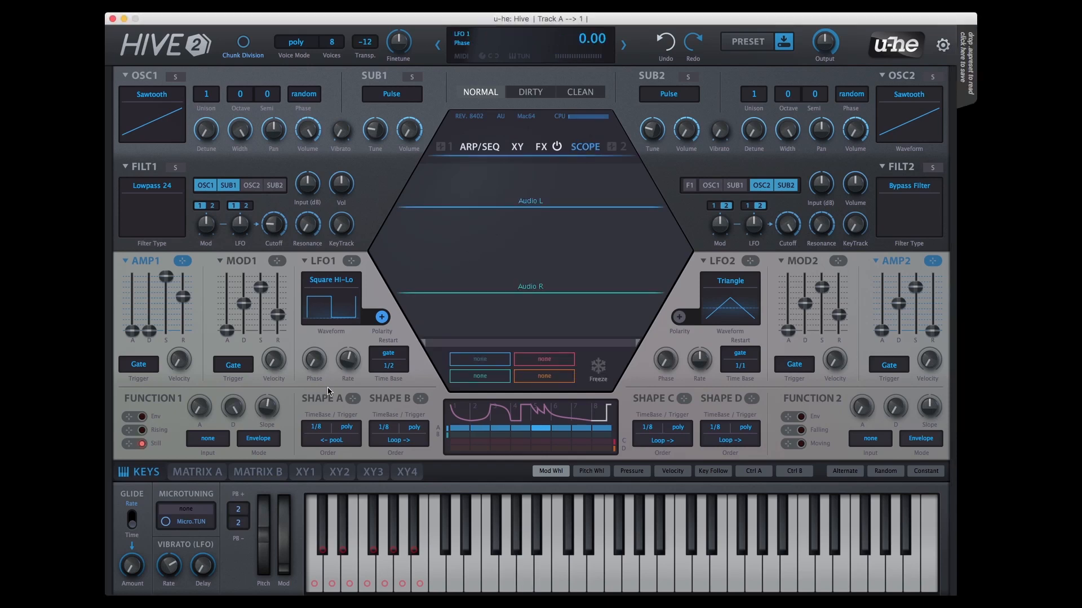
pyautogui.moveTo(351, 399); pyautogui.dragTo(540, 258)
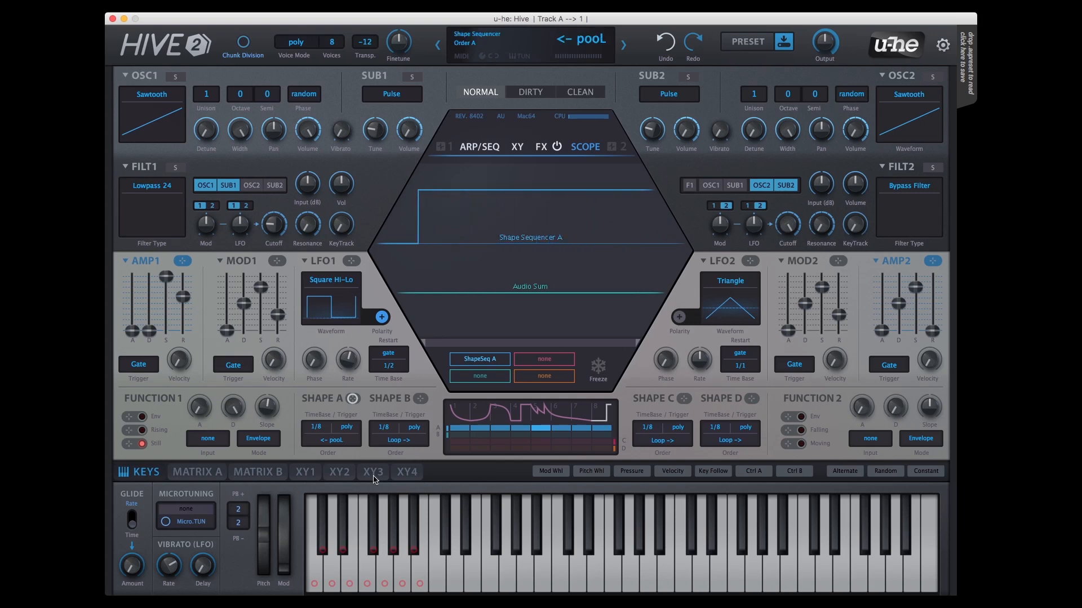
pyautogui.click(340, 442)
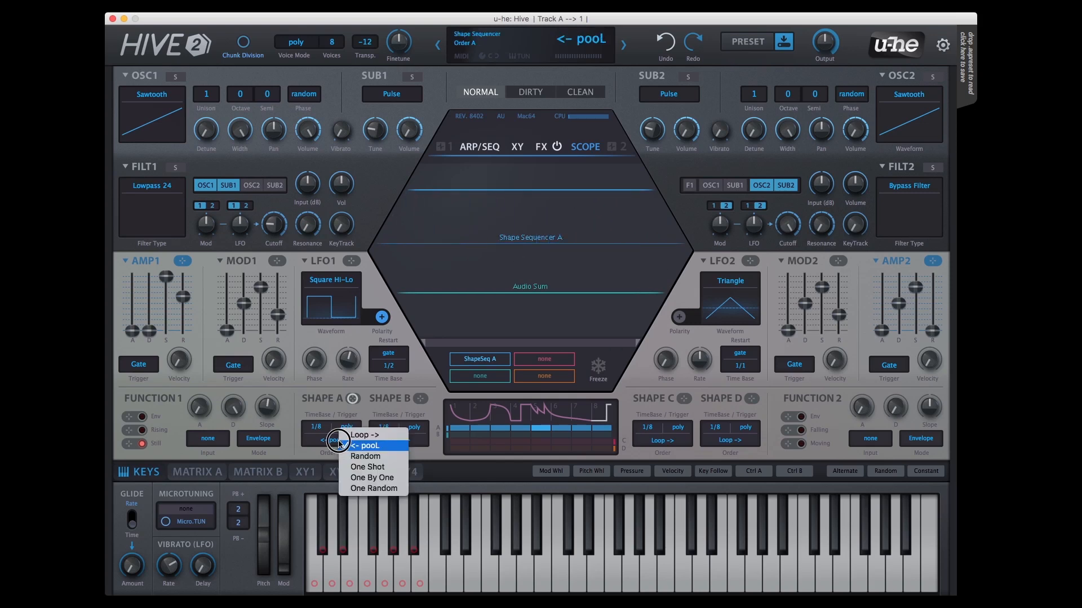
pyautogui.click(365, 458)
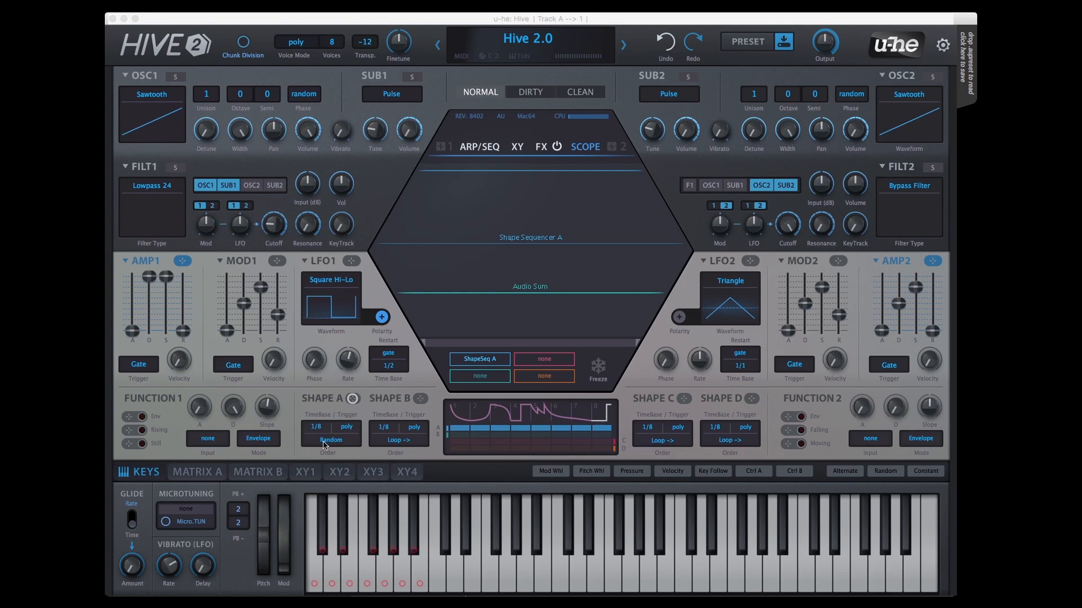
# Step: Set Shape A's order to One Shot and add Amp Envelope 1 to the oscilloscope
pyautogui.click(324, 445)
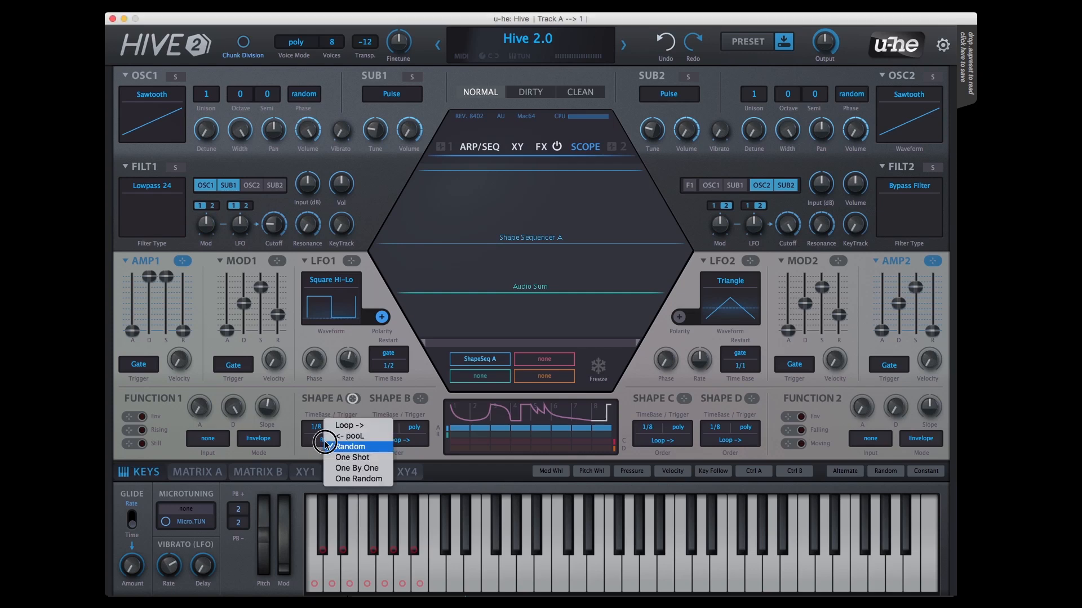
pyautogui.click(336, 458)
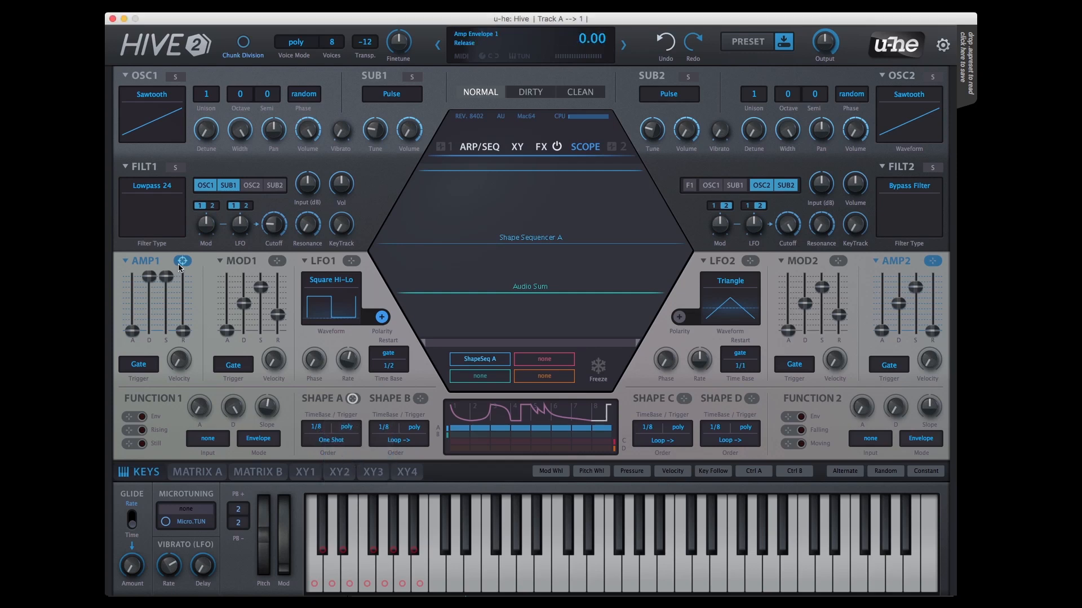
pyautogui.moveTo(182, 260)
pyautogui.mouseDown()
pyautogui.moveTo(526, 295)
pyautogui.moveTo(503, 300)
pyautogui.mouseUp()
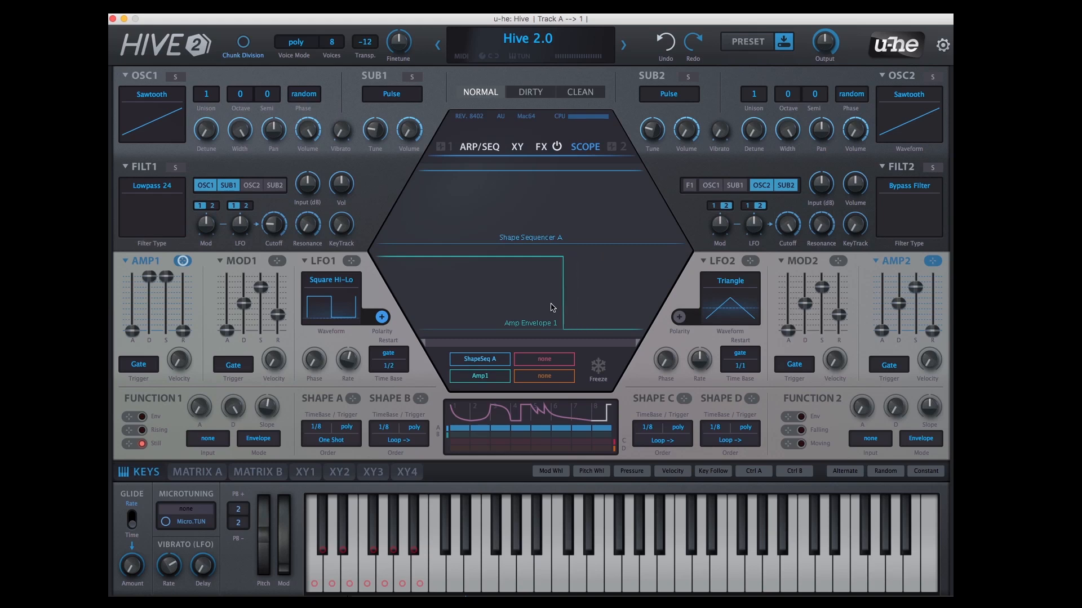
# Step: Limit Shape A to the first four segments and bend the second segment into a falling curve
pyautogui.moveTo(602, 428); pyautogui.dragTo(533, 428)
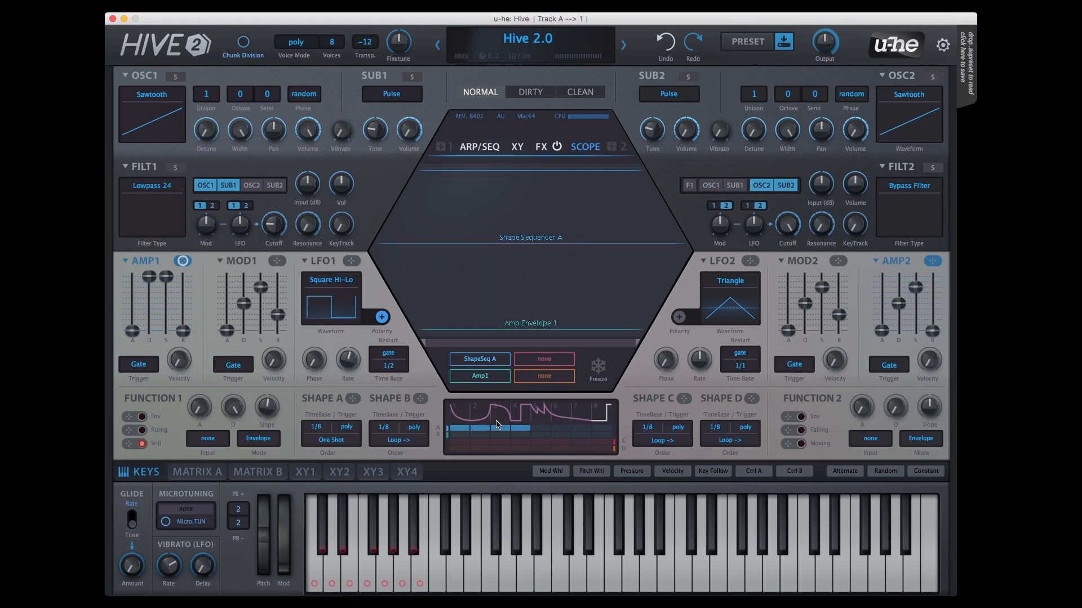
pyautogui.doubleClick(480, 415)
pyautogui.doubleClick(480, 415)
pyautogui.doubleClick(480, 415)
pyautogui.moveTo(541, 239); pyautogui.dragTo(524, 319)
# Step: Reshape the third and fourth segments as falling sawtooth decays and lower the second segment's start to about half height
pyautogui.click(501, 414)
pyautogui.moveTo(515, 265); pyautogui.dragTo(520, 383)
pyautogui.click(521, 415)
pyautogui.click(516, 363)
pyautogui.moveTo(476, 309); pyautogui.dragTo(448, 250)
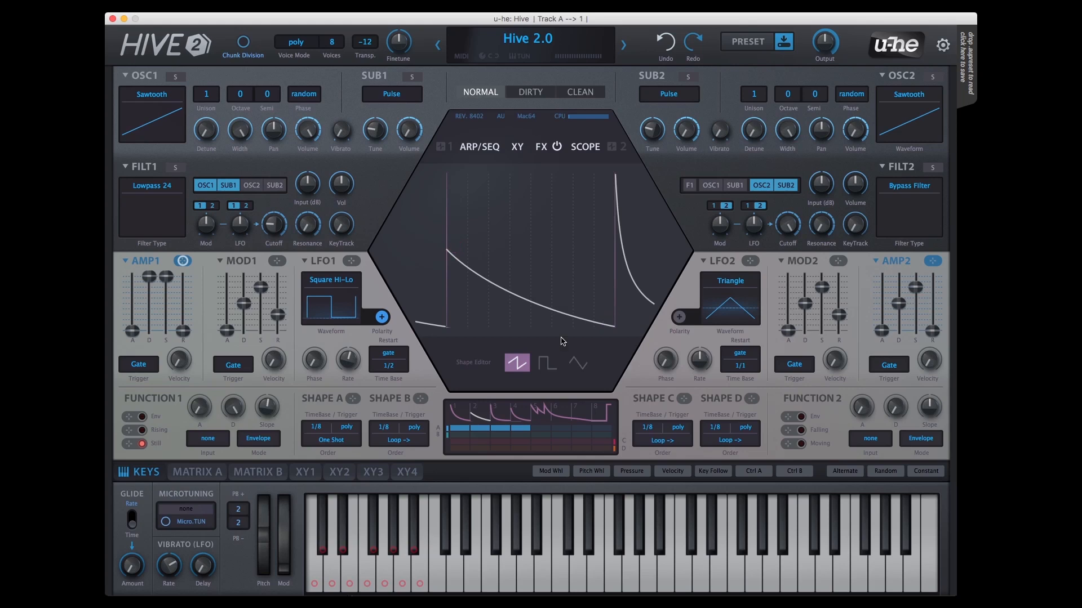
# Step: Set Shape A's order to One By One, show the oscilloscope, and set Shape A's trigger to single
pyautogui.click(334, 443)
pyautogui.click(350, 452)
pyautogui.click(585, 146)
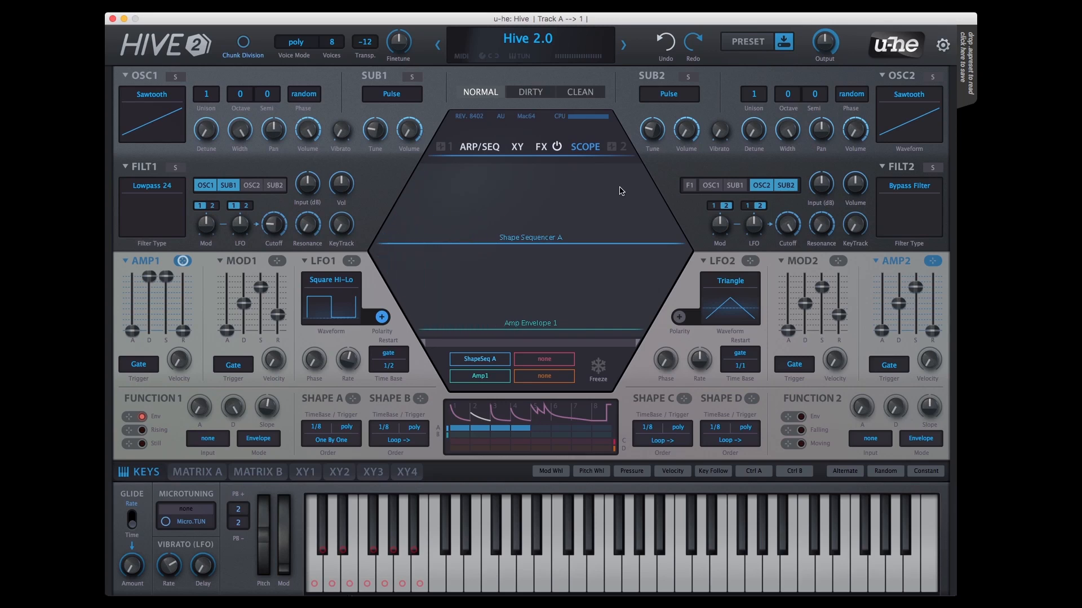
pyautogui.click(348, 428)
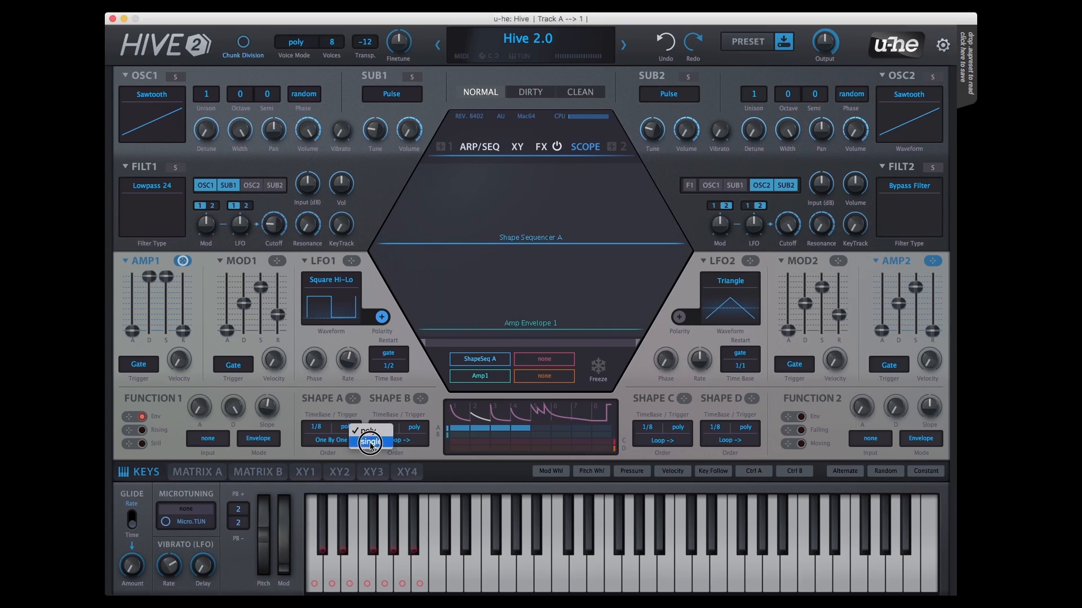
pyautogui.click(370, 442)
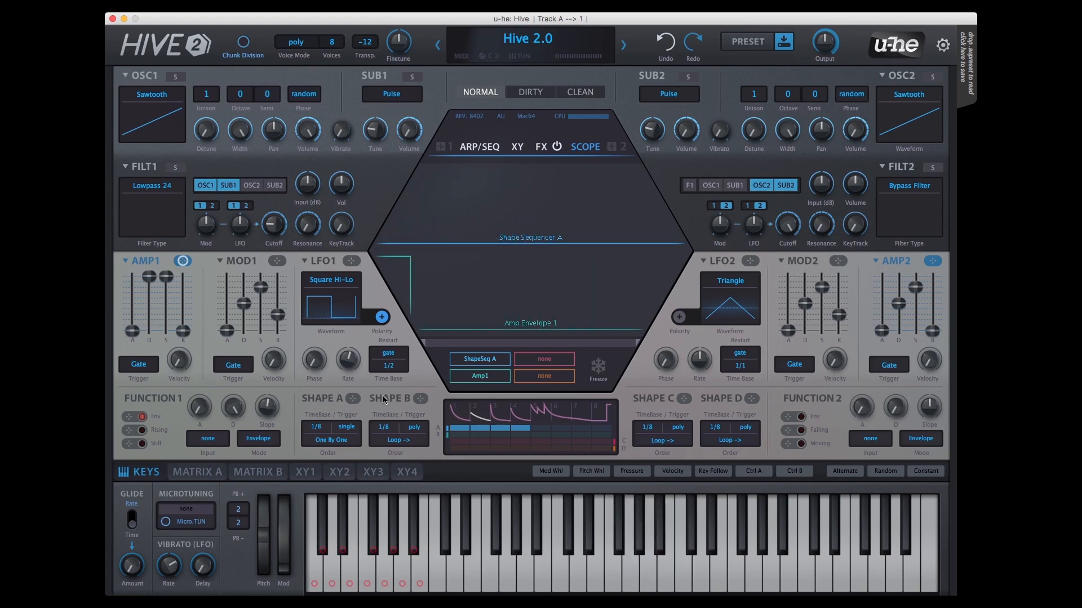
# Step: Set the arpeggiator section's step sequencer to Play and change Shape A's order to One Random
pyautogui.click(476, 148)
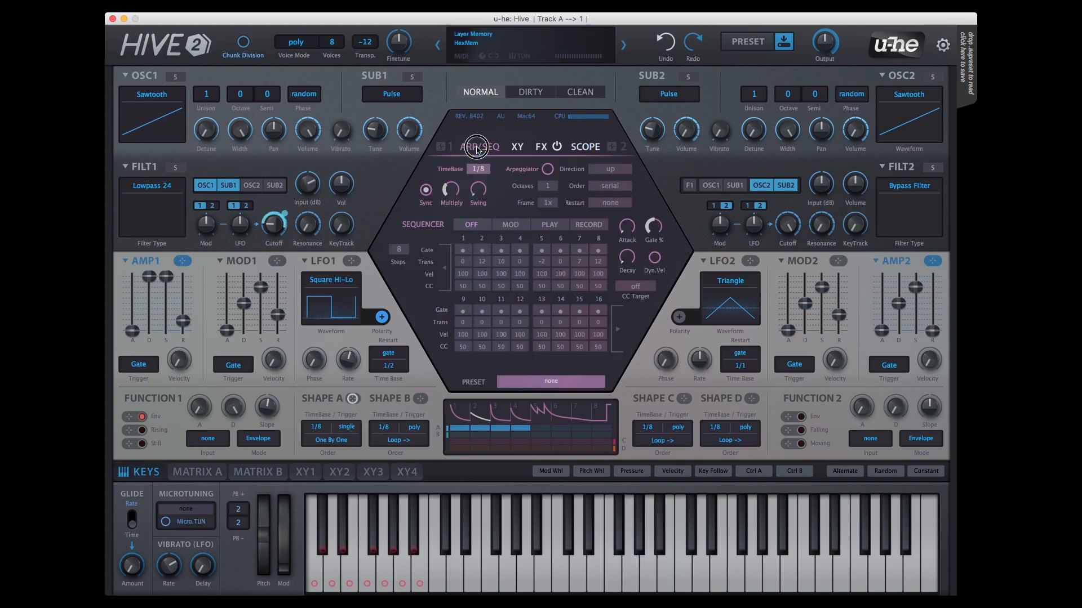
pyautogui.click(550, 225)
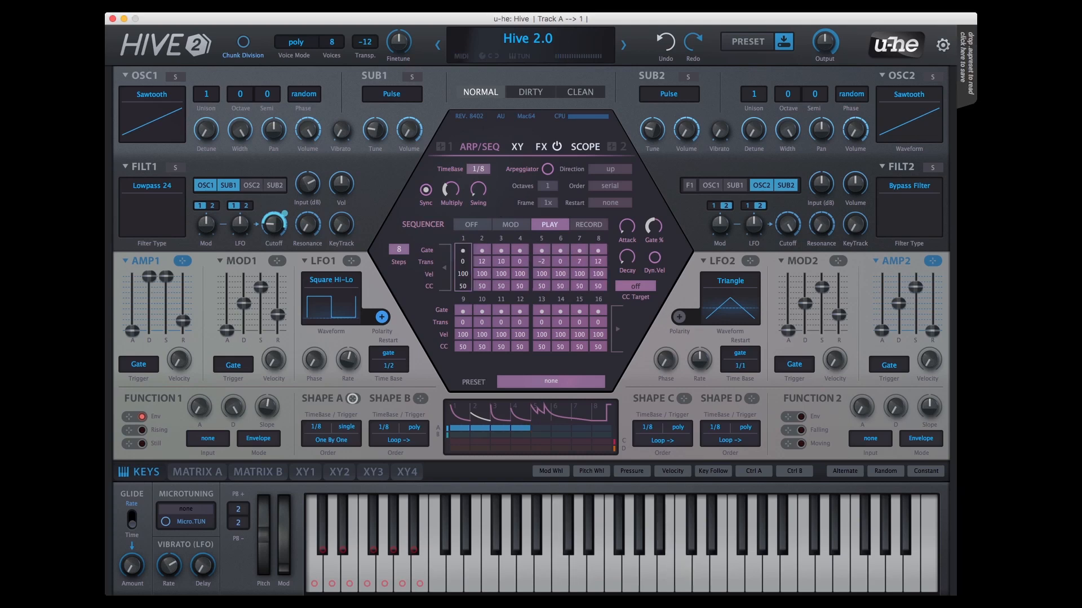
pyautogui.click(332, 440)
pyautogui.click(341, 458)
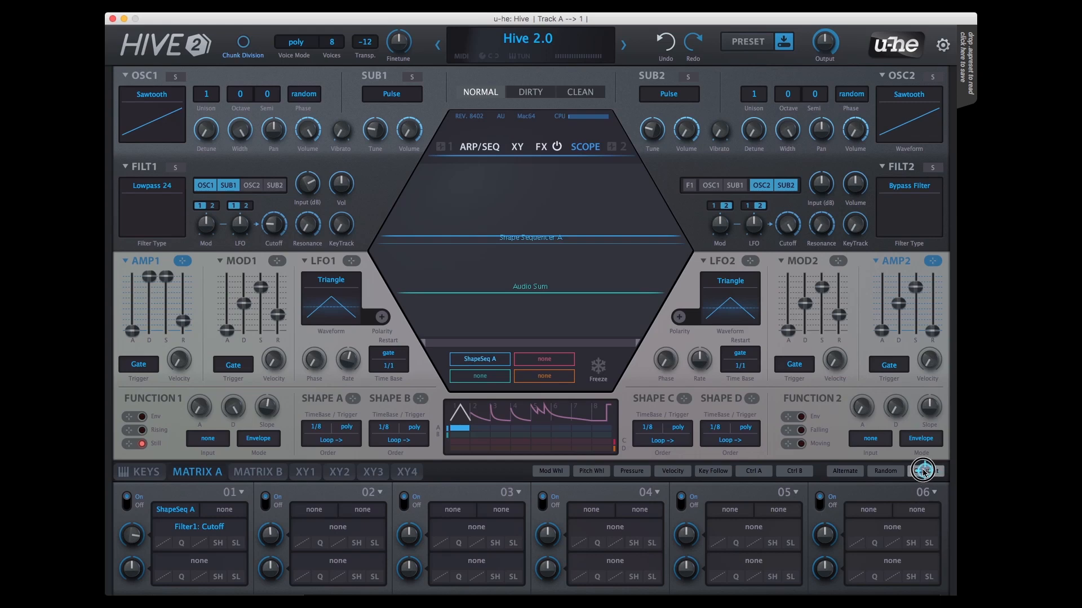
# Step: Assign Constant as the source modulating Shape Sequencer Rate A in matrix slot 02 and try out its depth
pyautogui.moveTo(925, 471); pyautogui.dragTo(317, 428)
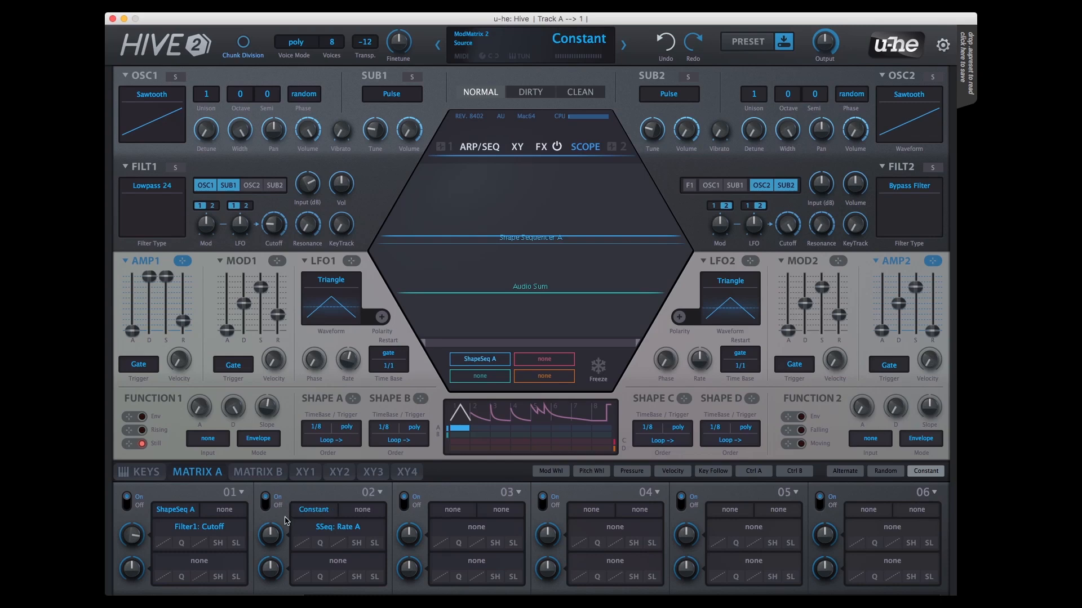
pyautogui.moveTo(276, 540)
pyautogui.mouseDown()
pyautogui.moveTo(276, 524)
pyautogui.moveTo(282, 551)
pyautogui.moveTo(280, 539)
pyautogui.mouseUp()
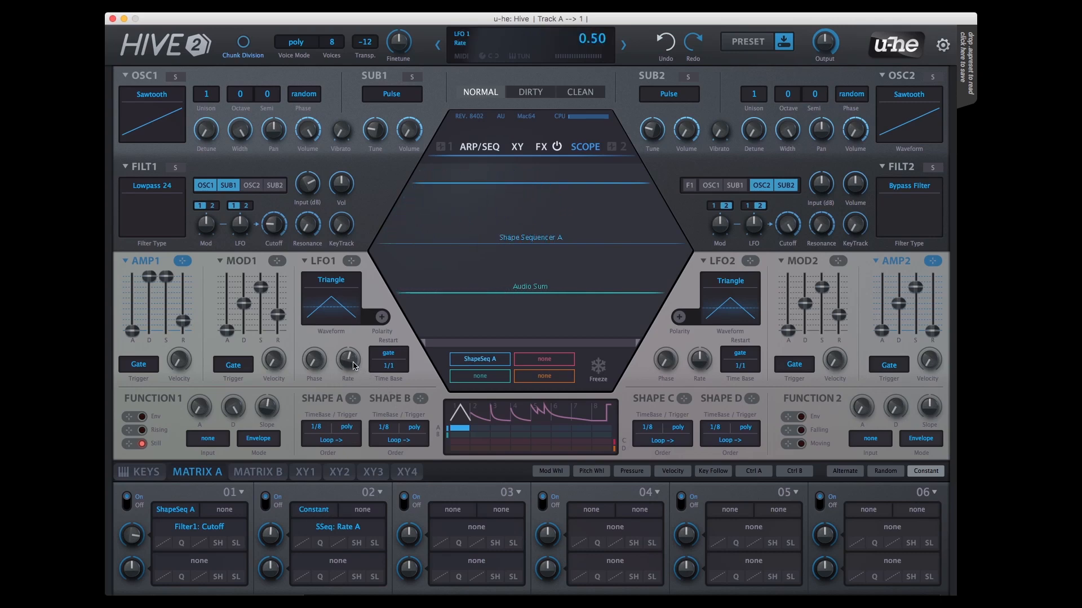
pyautogui.moveTo(354, 378); pyautogui.dragTo(350, 363)
# Step: Quantize the Rate A modulation in matrix slot 02 to integer and readjust its depth
pyautogui.click(321, 544)
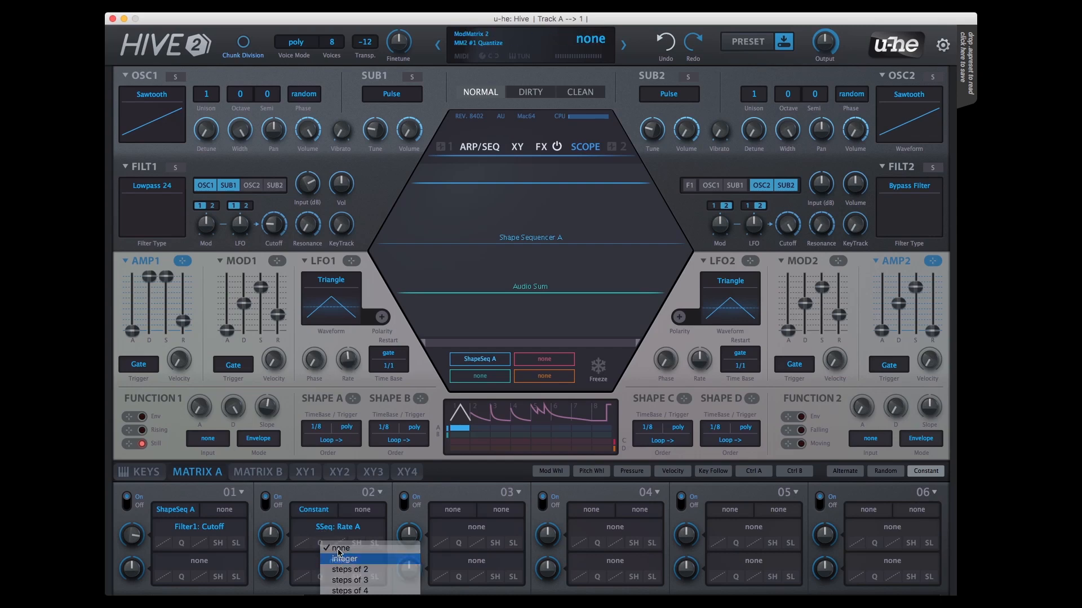
pyautogui.click(338, 559)
pyautogui.moveTo(273, 541)
pyautogui.mouseDown()
pyautogui.moveTo(275, 523)
pyautogui.moveTo(278, 543)
pyautogui.mouseUp()
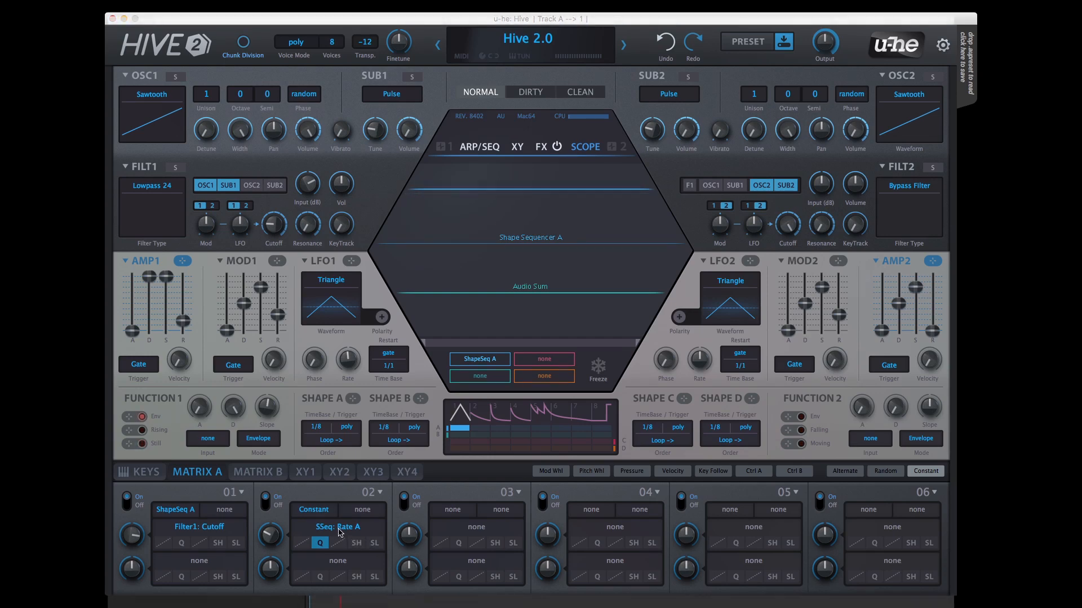
# Step: Change matrix slot 02's first target to Shape Sequencer Curve (C) and assign Ratchet (D) as its second target
pyautogui.scroll(-5, 340, 533)
pyautogui.click(337, 532)
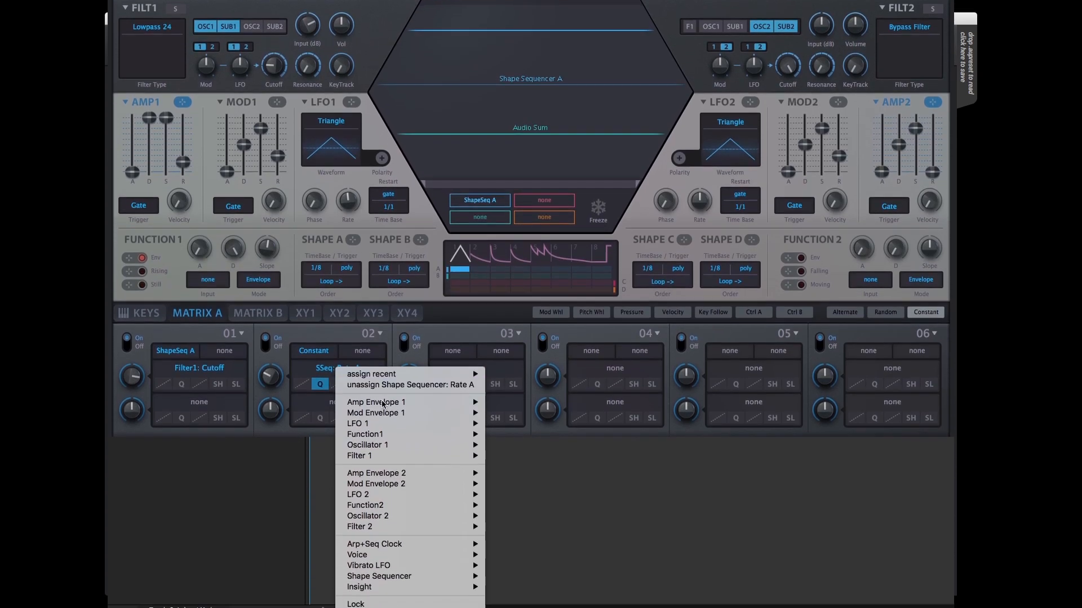
pyautogui.moveTo(412, 582)
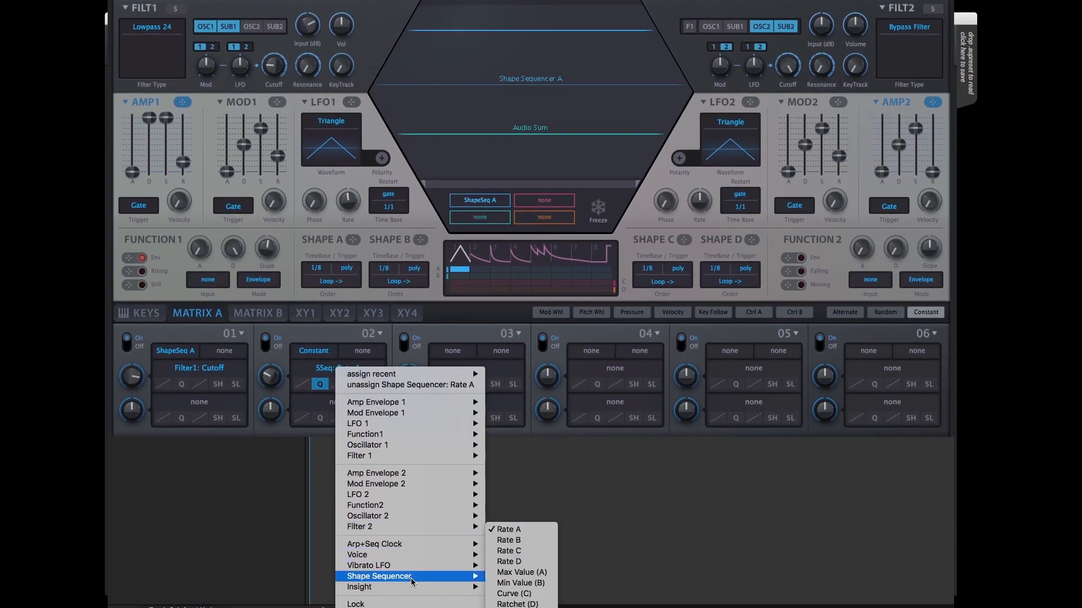
pyautogui.click(519, 594)
pyautogui.click(355, 409)
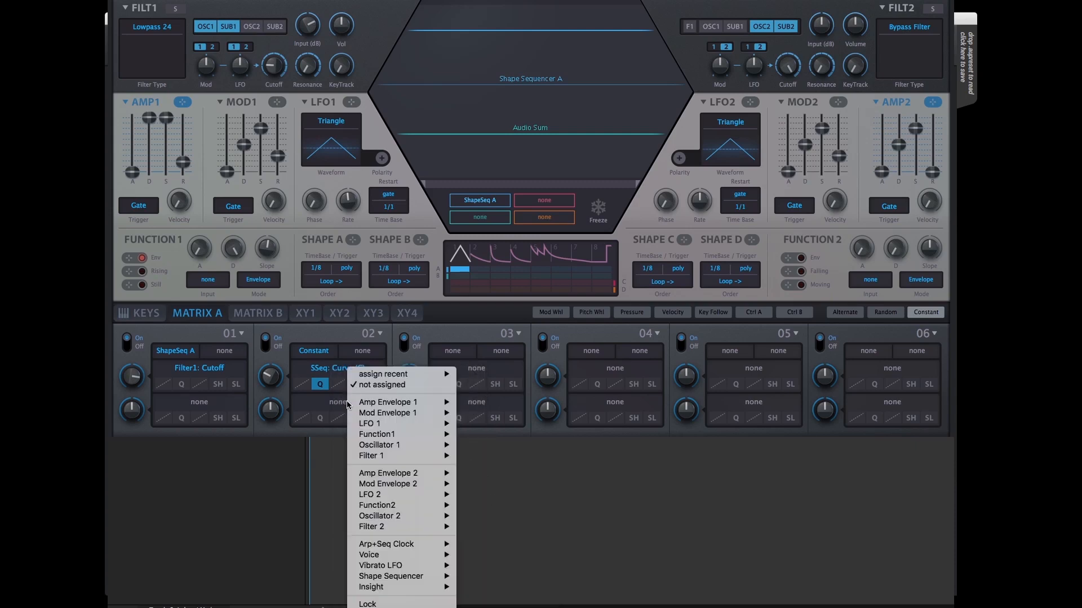
pyautogui.moveTo(397, 583)
pyautogui.click(486, 604)
# Step: Assign Shape Sequencer Max Value (A) and Min Value (B) as the two targets of matrix slot 03
pyautogui.click(461, 372)
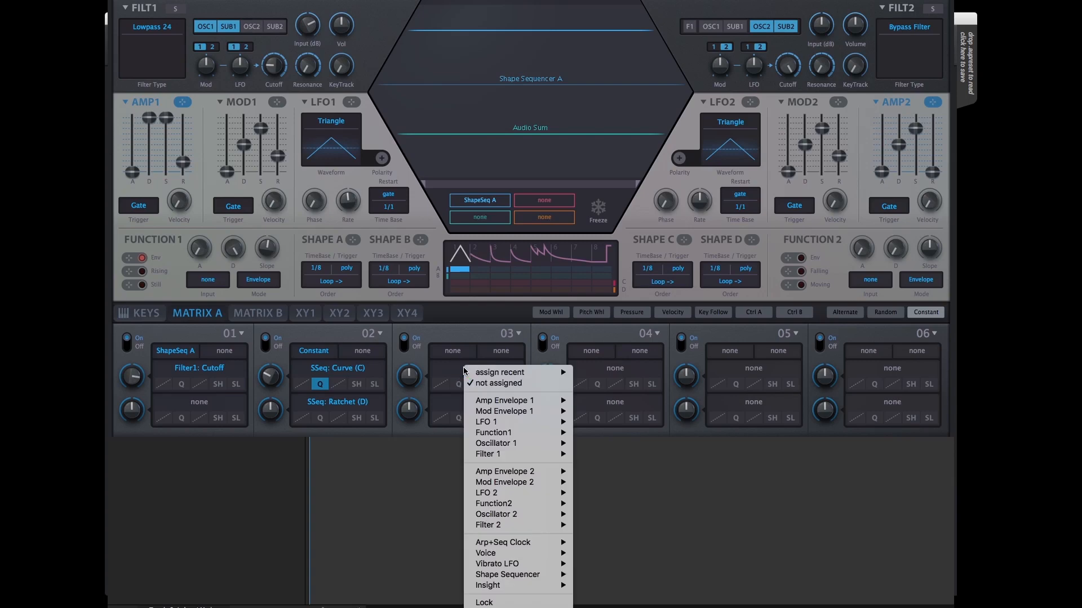
pyautogui.moveTo(510, 575)
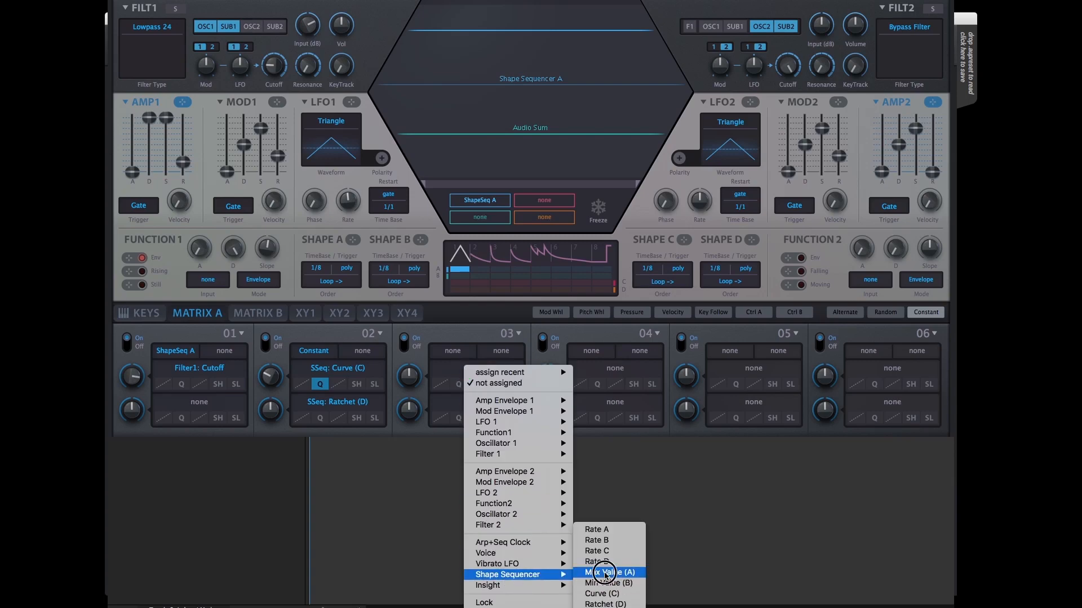
pyautogui.click(604, 572)
pyautogui.click(472, 402)
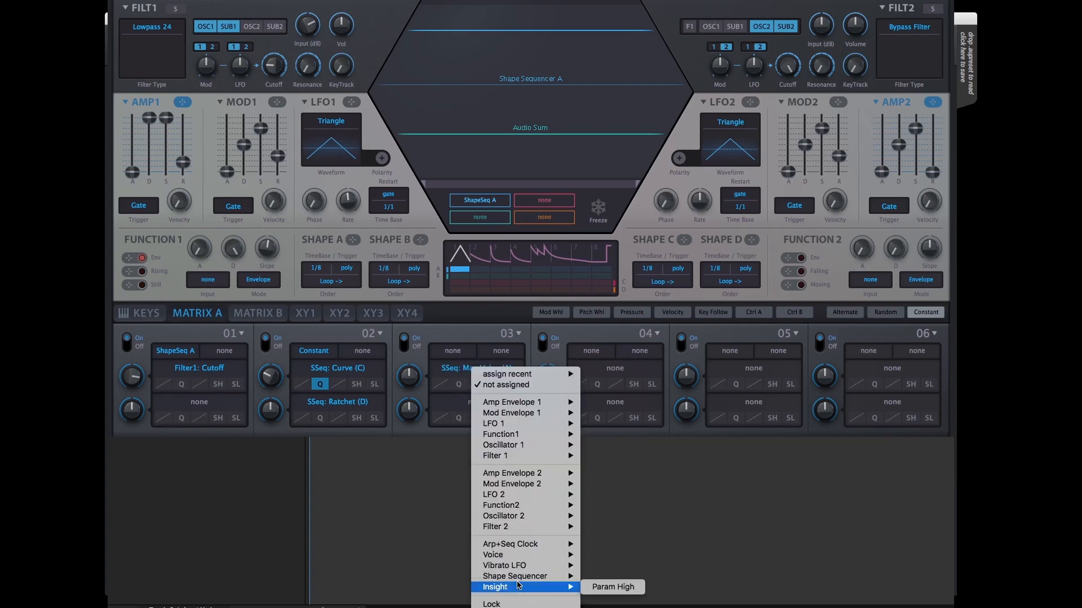
pyautogui.moveTo(517, 576)
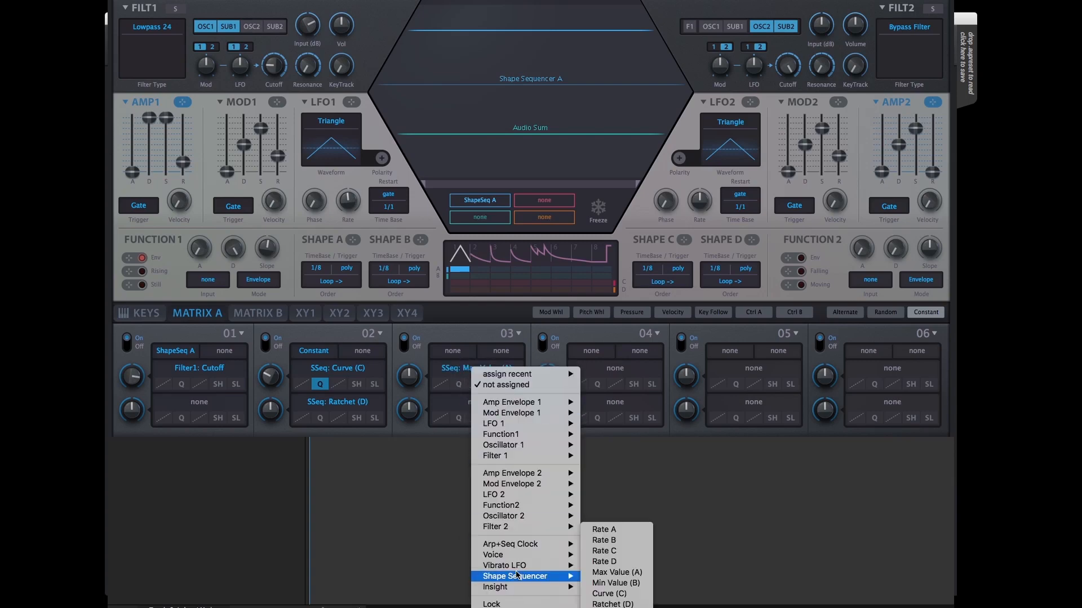
pyautogui.click(611, 584)
# Step: Assign LFO1 as the source of matrix slot 02 and LFO2 as the source of slot 03
pyautogui.scroll(5, 459, 442)
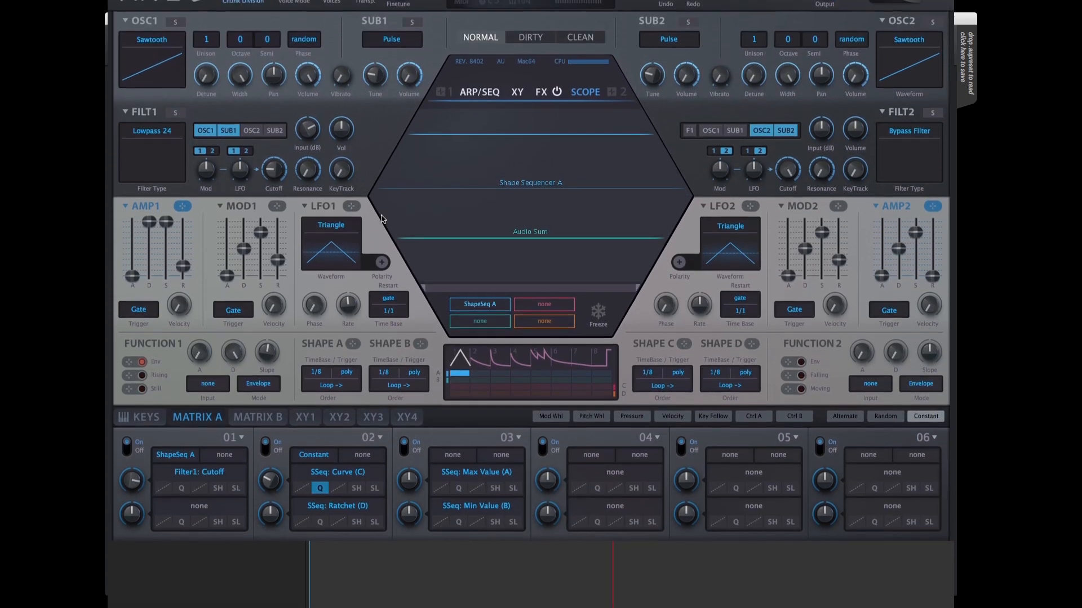
pyautogui.scroll(2, 381, 219)
pyautogui.moveTo(352, 260); pyautogui.dragTo(314, 509)
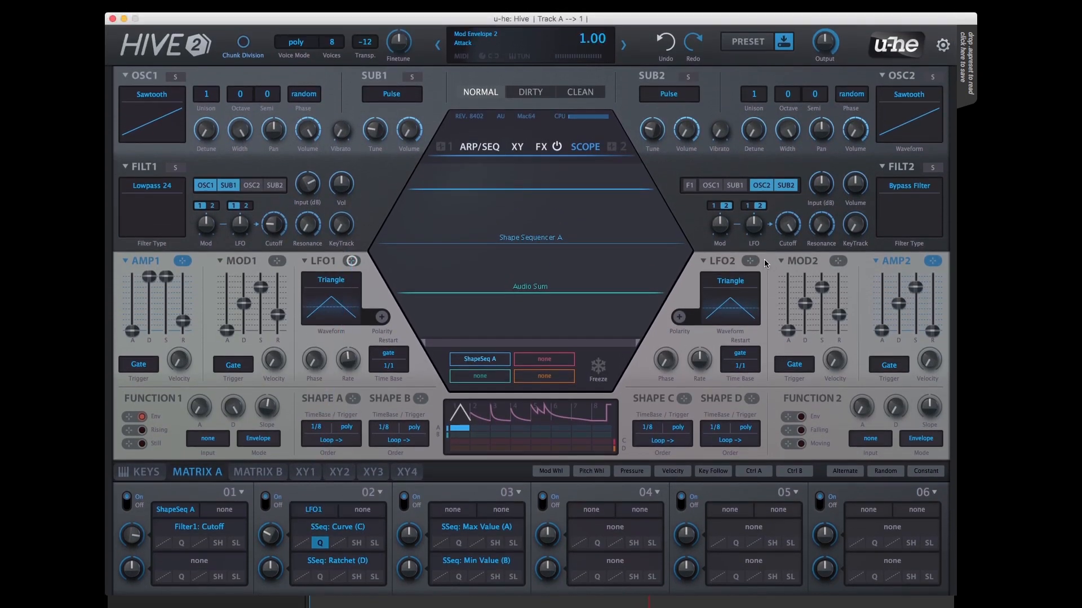
pyautogui.moveTo(750, 260); pyautogui.dragTo(455, 509)
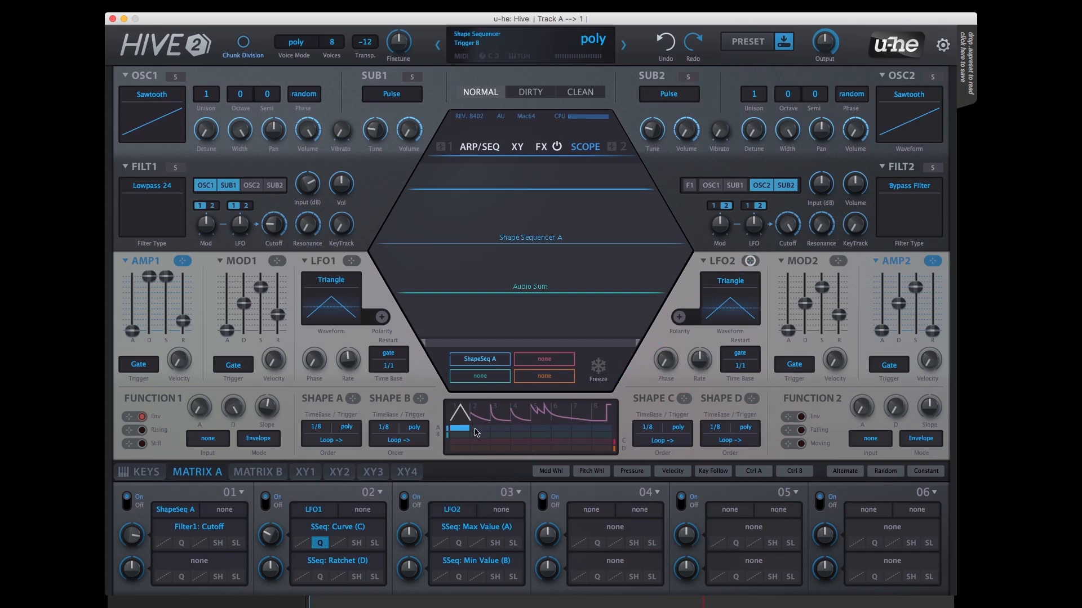
# Step: Enable segments 1 to 4, 6 and 7 for Shape A and activate further segments for Shapes B, C and D
pyautogui.moveTo(525, 435); pyautogui.dragTo(540, 431)
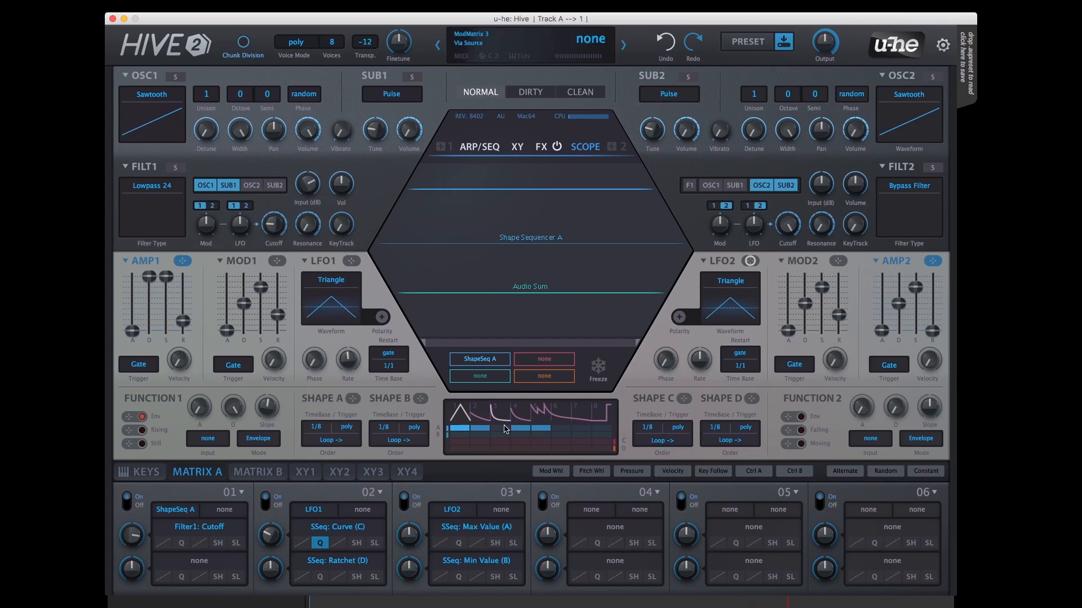
pyautogui.moveTo(561, 431); pyautogui.dragTo(590, 431)
pyautogui.moveTo(519, 432); pyautogui.dragTo(551, 433)
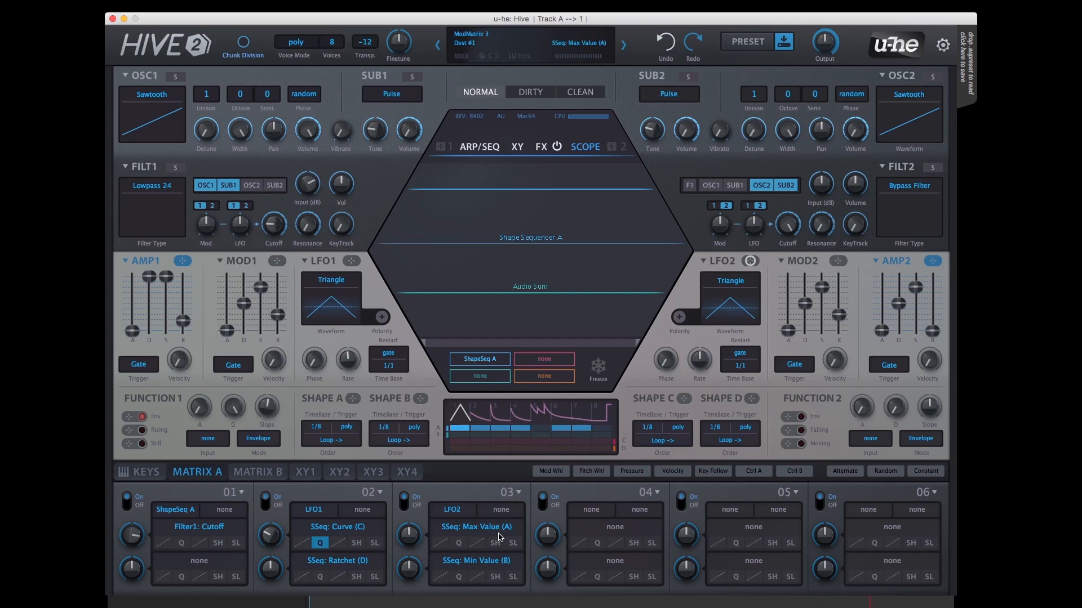
pyautogui.moveTo(464, 438); pyautogui.dragTo(486, 438)
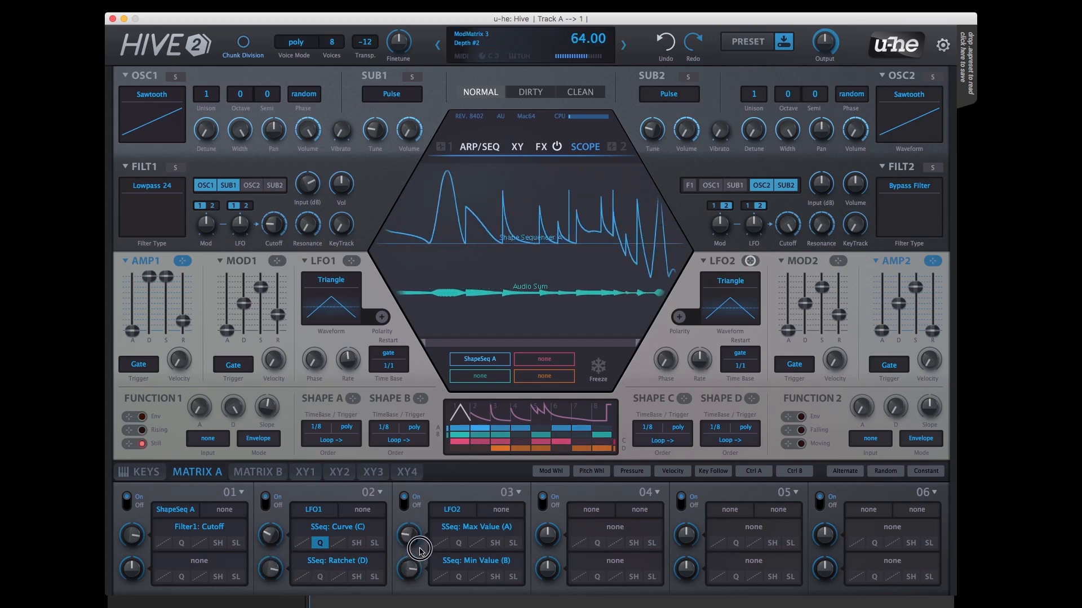
# Step: Set the Max Value (A) modulation depth in matrix slot 03 to -18.00
pyautogui.moveTo(415, 534); pyautogui.dragTo(414, 533)
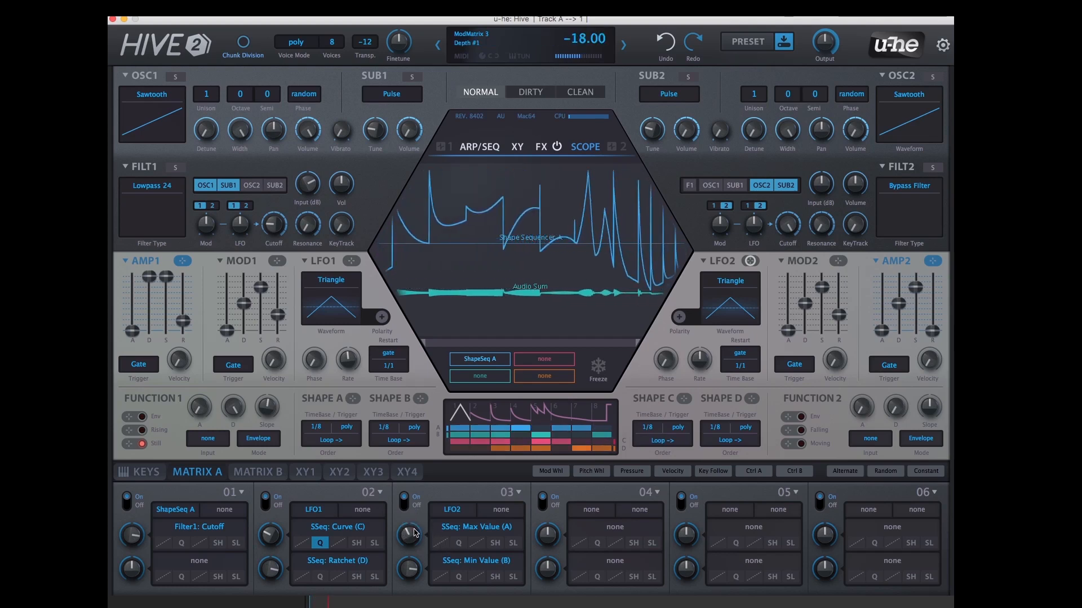